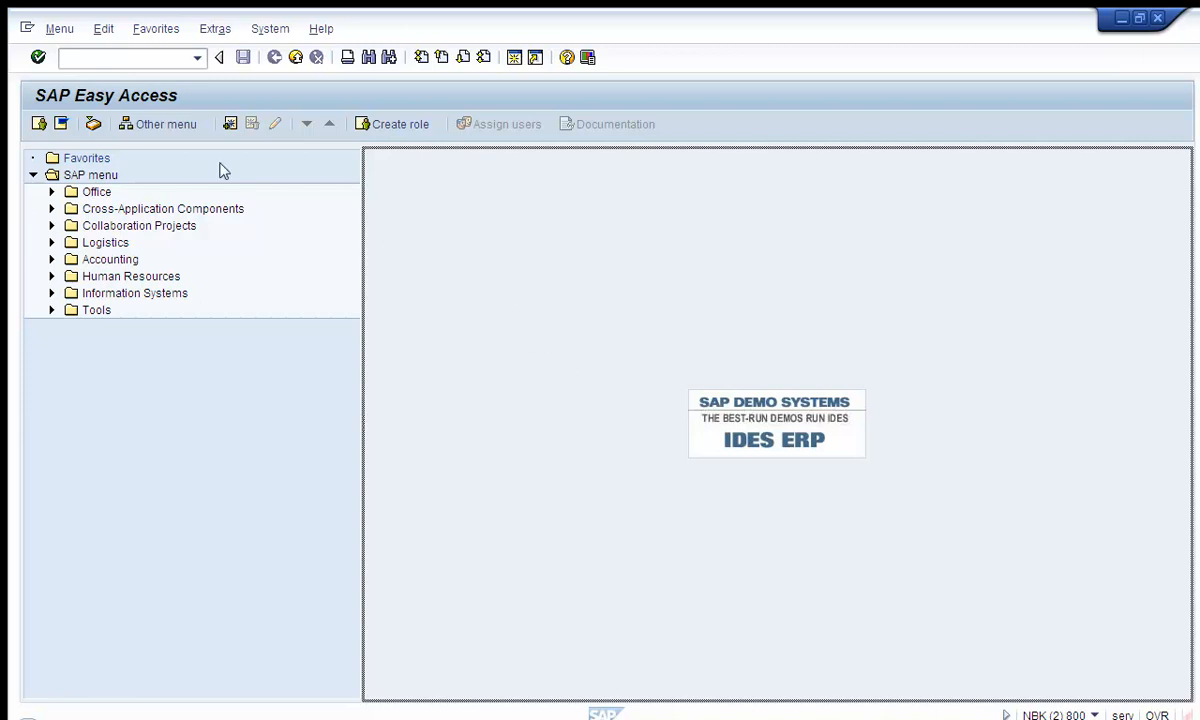
# - Run transaction ppom_old and open the organizational structure of the Human Resources unit in change mode
pyautogui.click(134, 58)
pyautogui.write('ppom_ol')
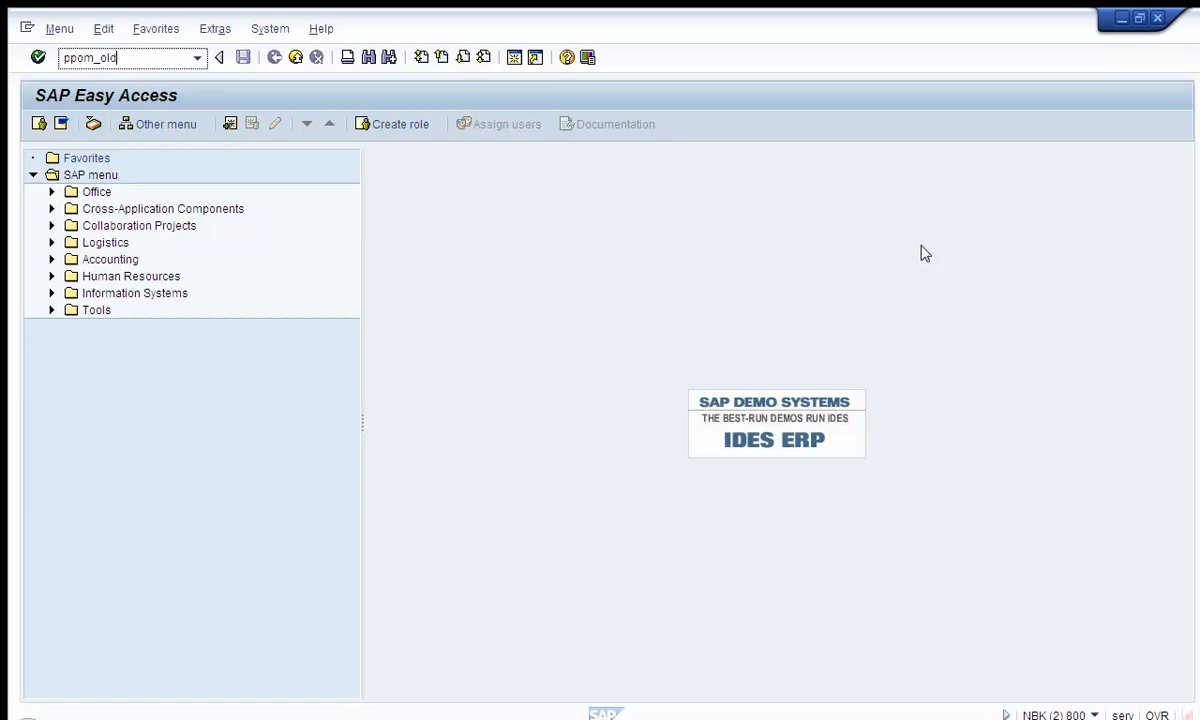
pyautogui.write('d')
pyautogui.press('Return')
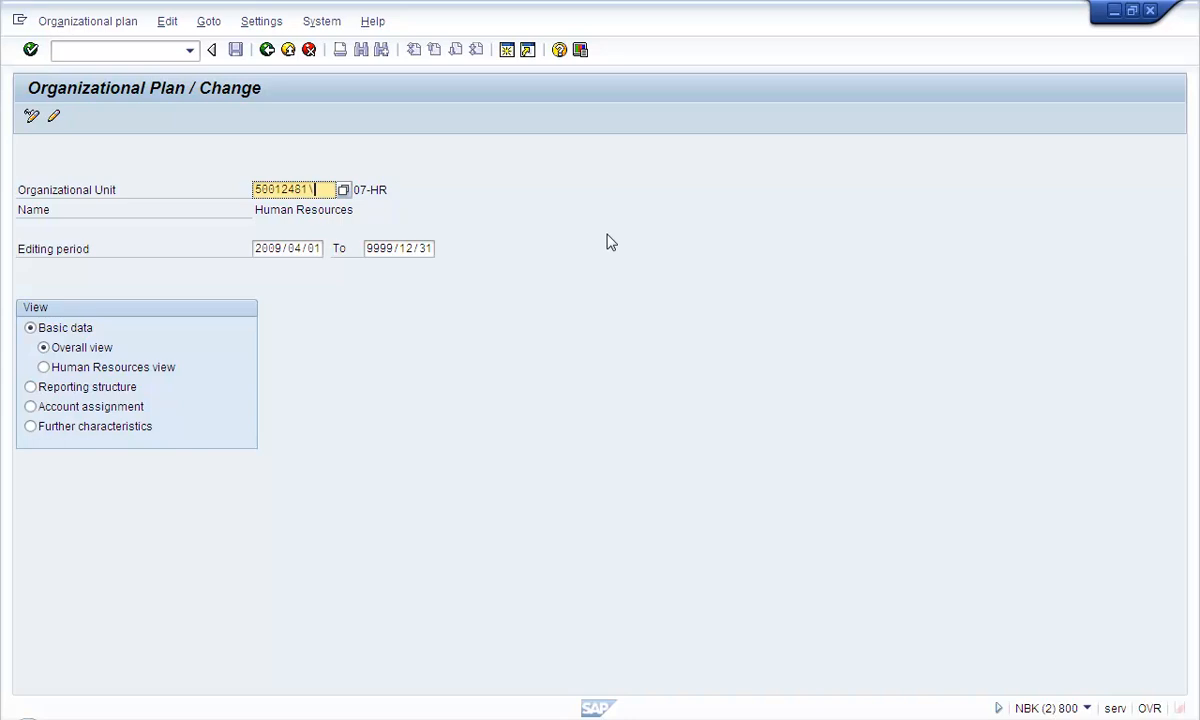
pyautogui.press('Return')
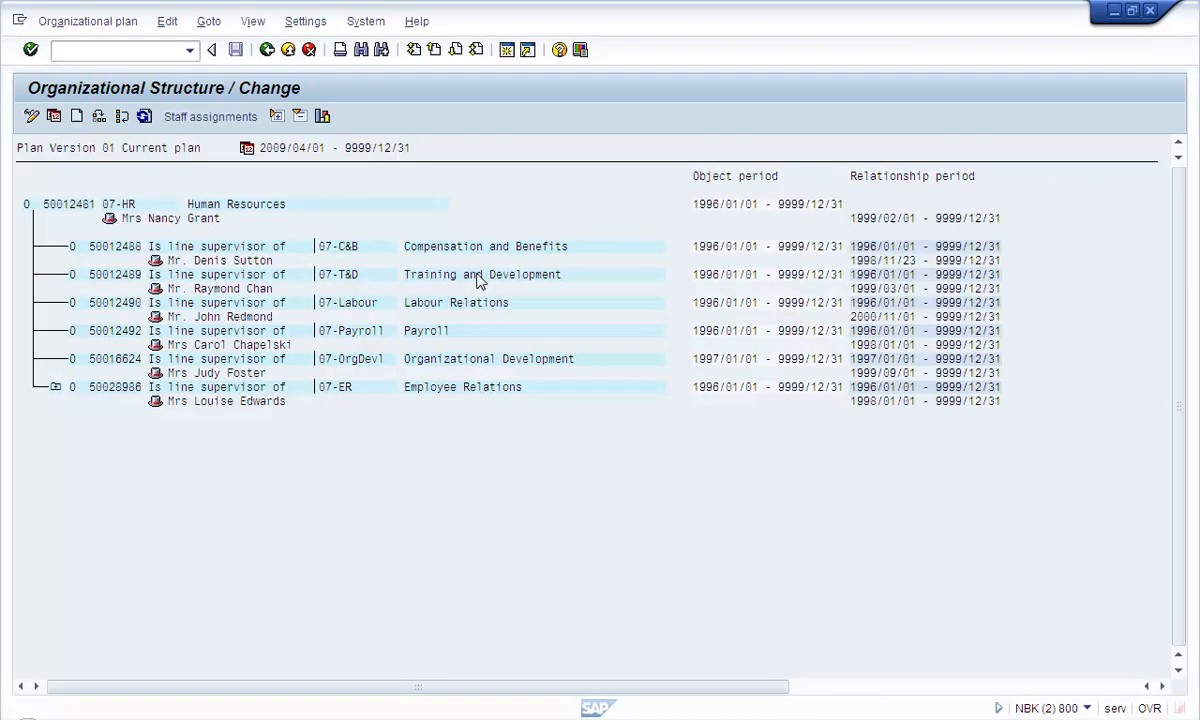
# - Show the staff assignments and expand the Director, Human Resources position and the Compensation and Benefits unit
pyautogui.click(172, 116)
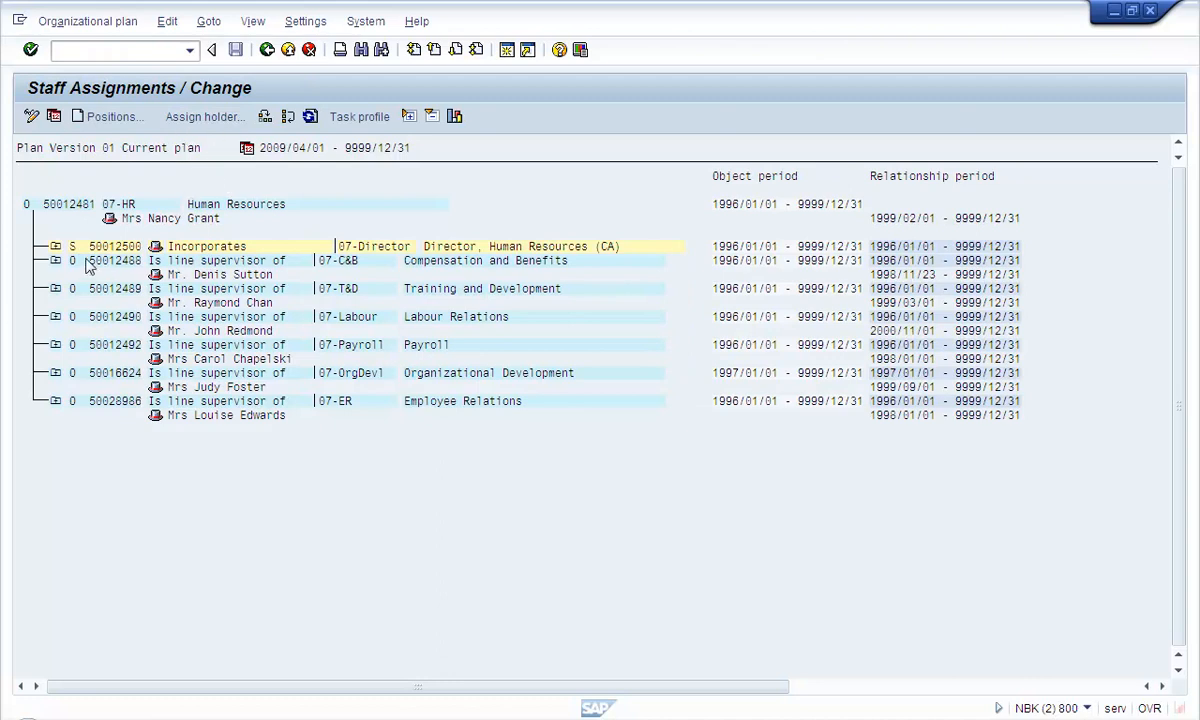
pyautogui.click(57, 250)
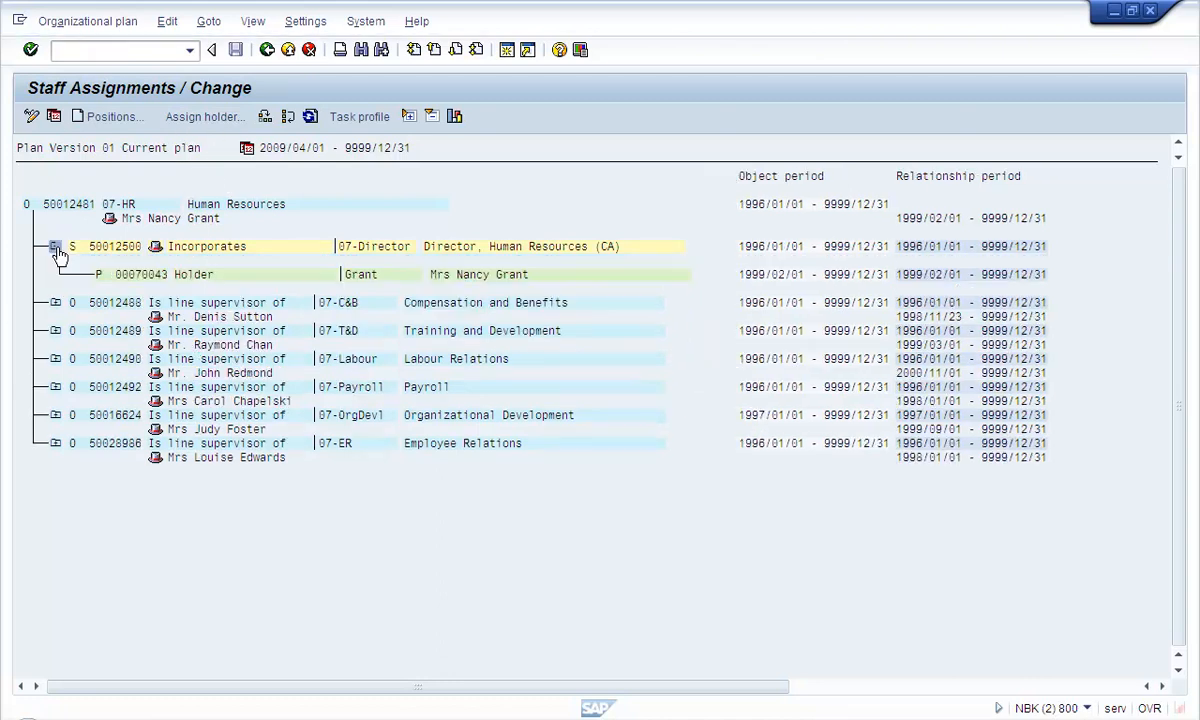
pyautogui.click(55, 302)
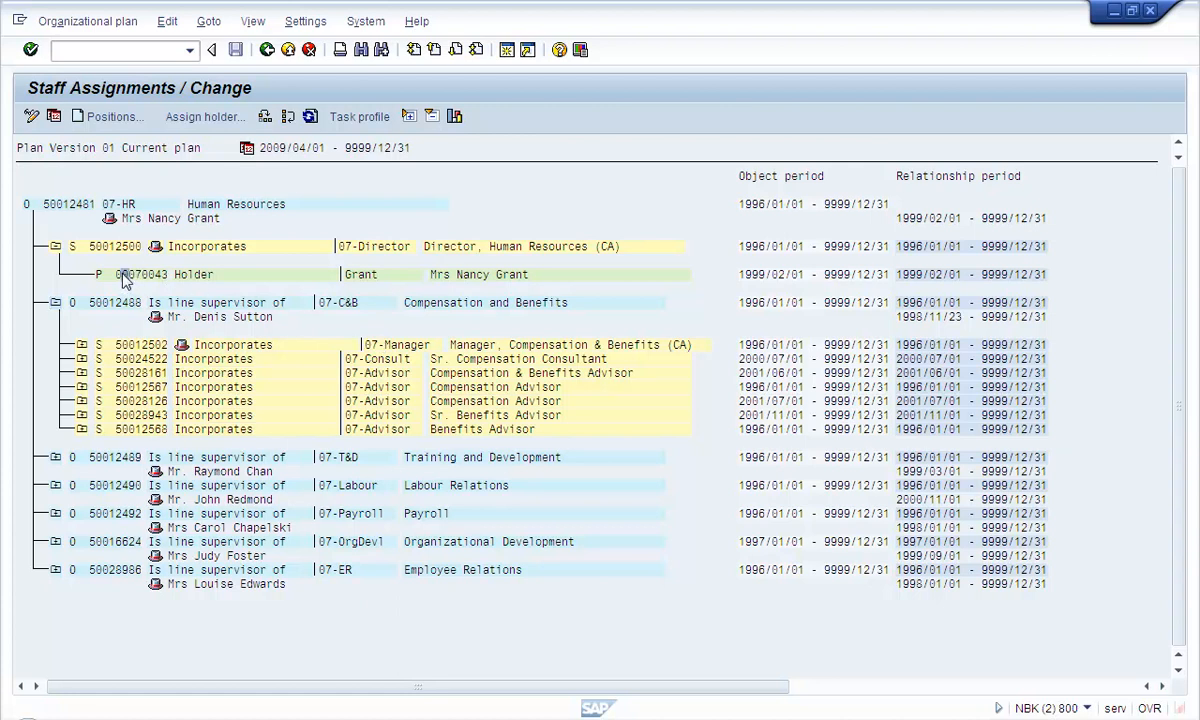
# - Trace the hierarchy from Human Resources to Compensation and Benefits, expanding its manager and Sr. Compensation Consultant positions to view their holders
pyautogui.click(72, 204)
pyautogui.click(97, 246)
pyautogui.click(38, 204)
pyautogui.click(57, 208)
pyautogui.click(86, 206)
pyautogui.click(74, 247)
pyautogui.click(125, 247)
pyautogui.click(132, 278)
pyautogui.click(97, 305)
pyautogui.click(133, 305)
pyautogui.click(82, 345)
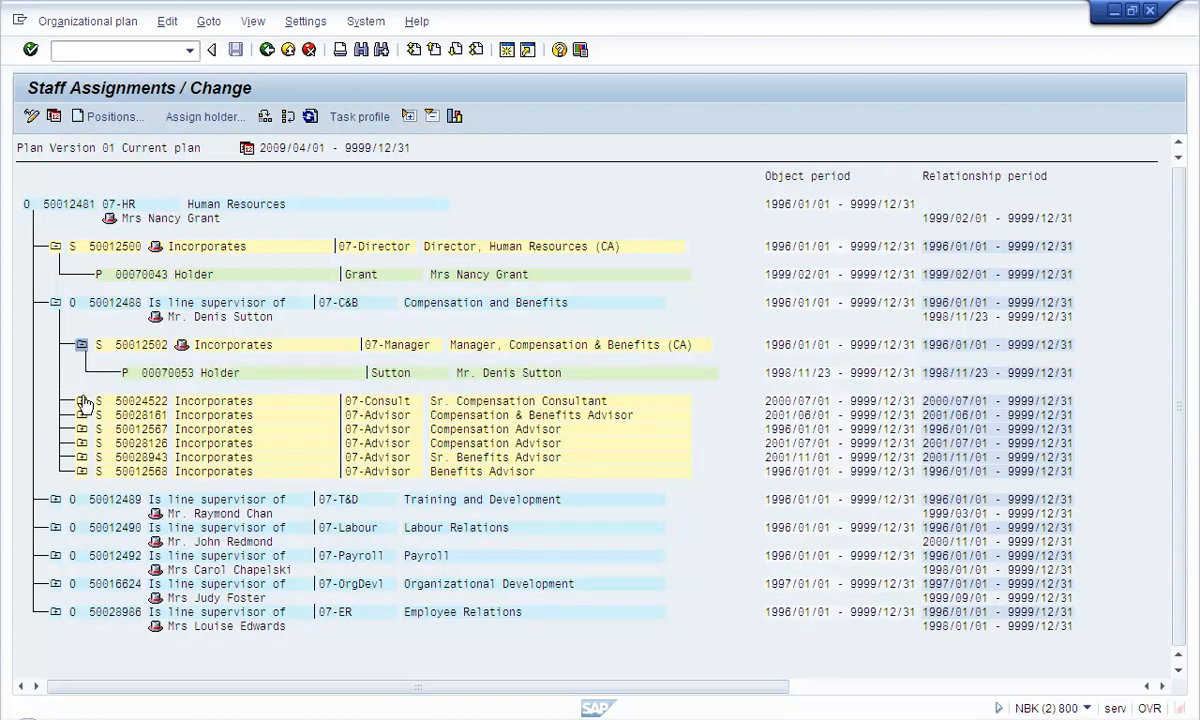
pyautogui.click(82, 401)
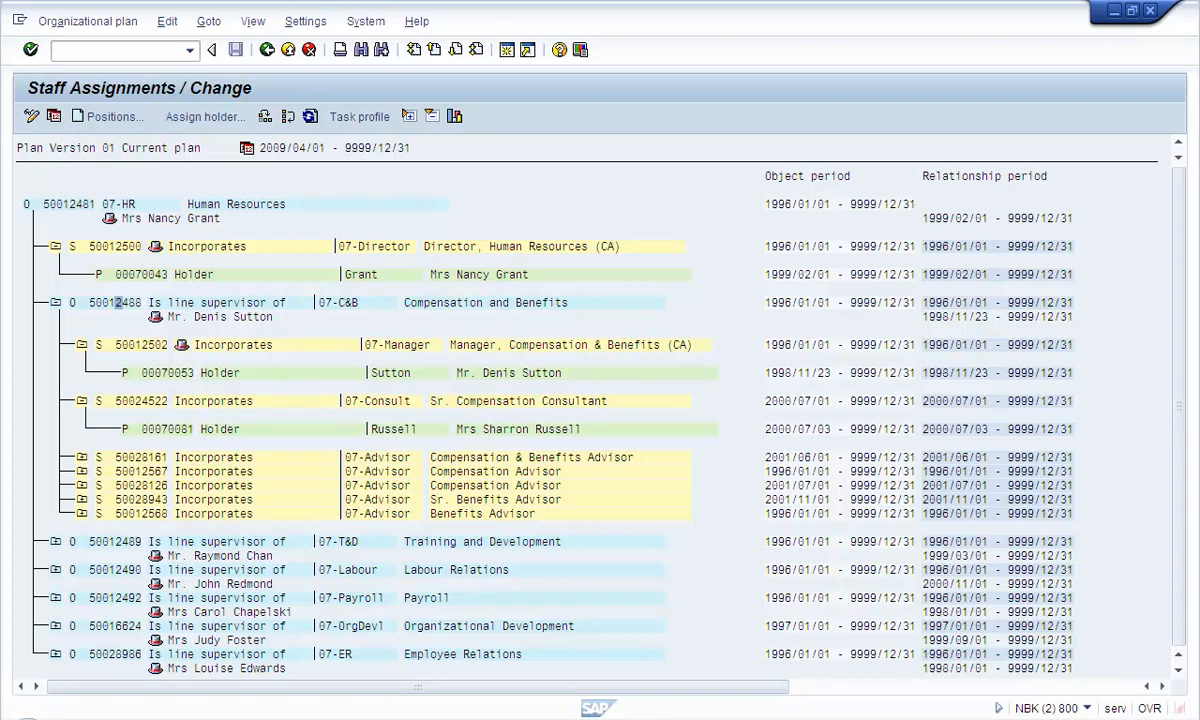
# - Switch to the other SAP session and run transaction OOAW for maintaining evaluation paths
pyautogui.click(600, 718)
pyautogui.click(80, 50)
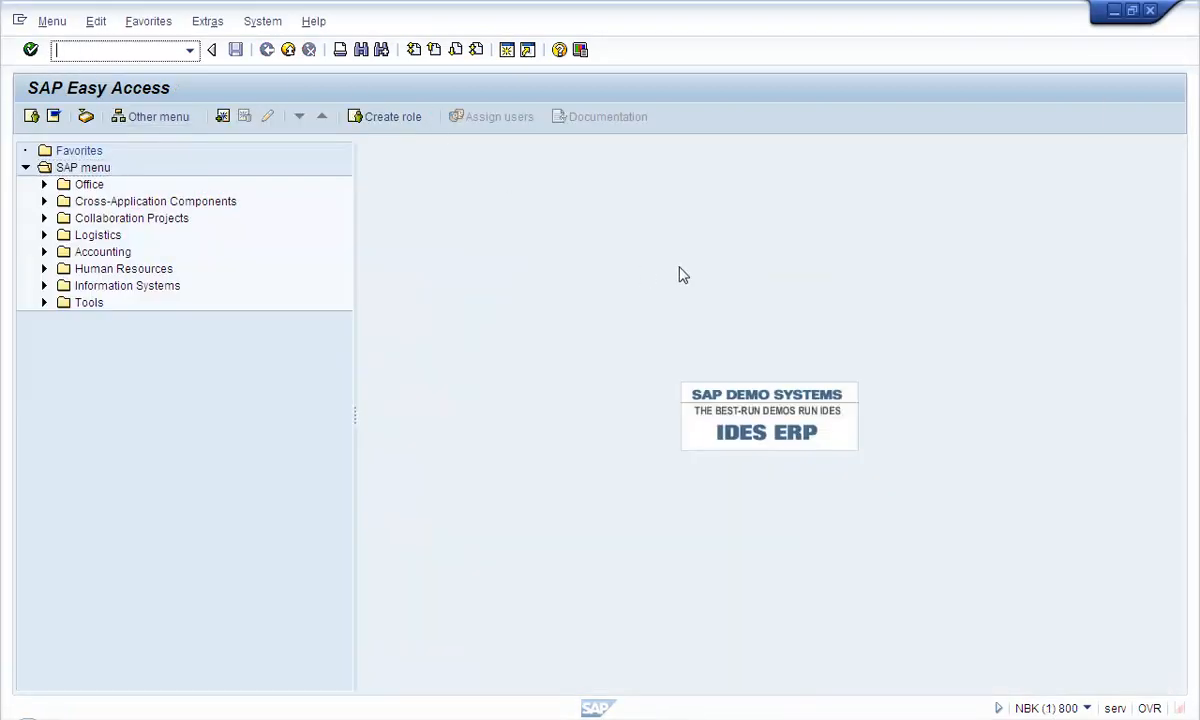
pyautogui.write('OOAW')
pyautogui.press('Return')
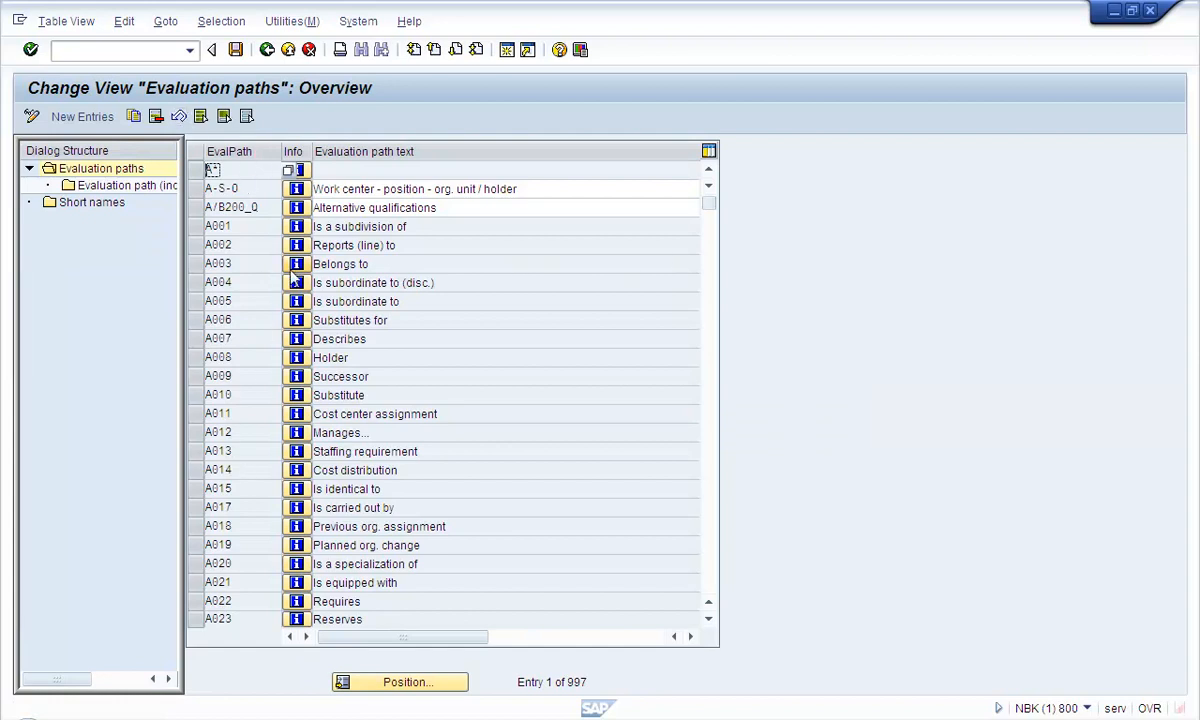
# - Position the evaluation paths list at the entry o-s-p
pyautogui.click(414, 688)
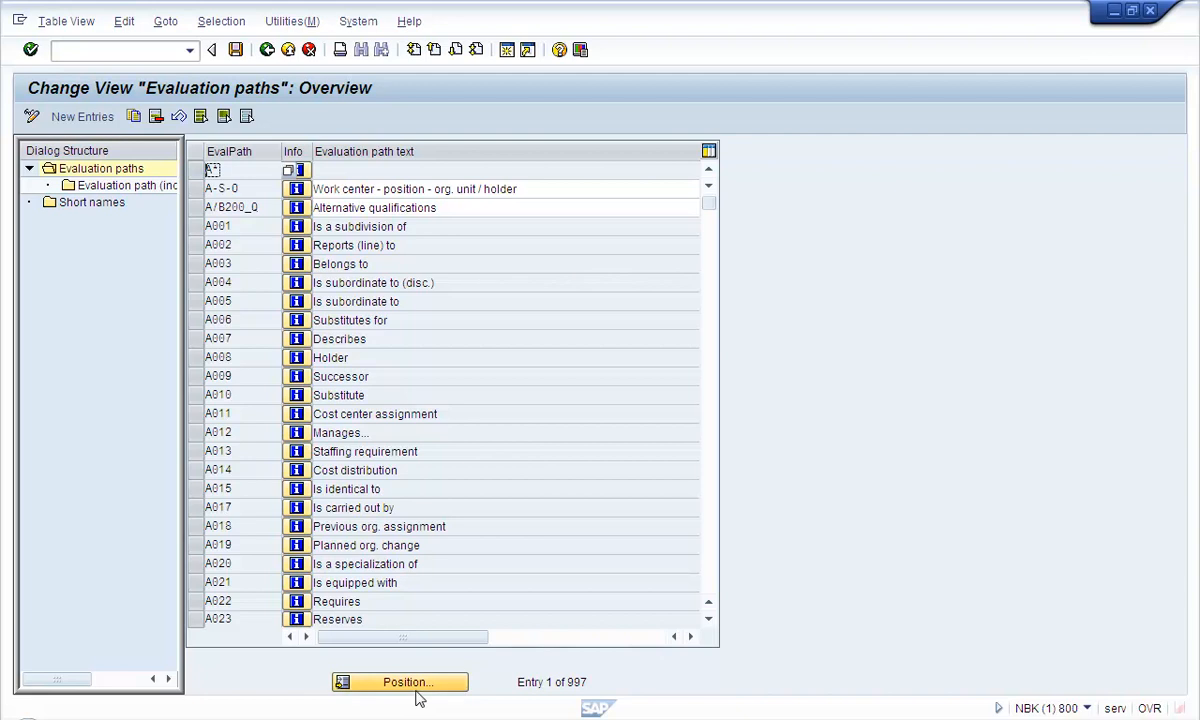
pyautogui.write('O')
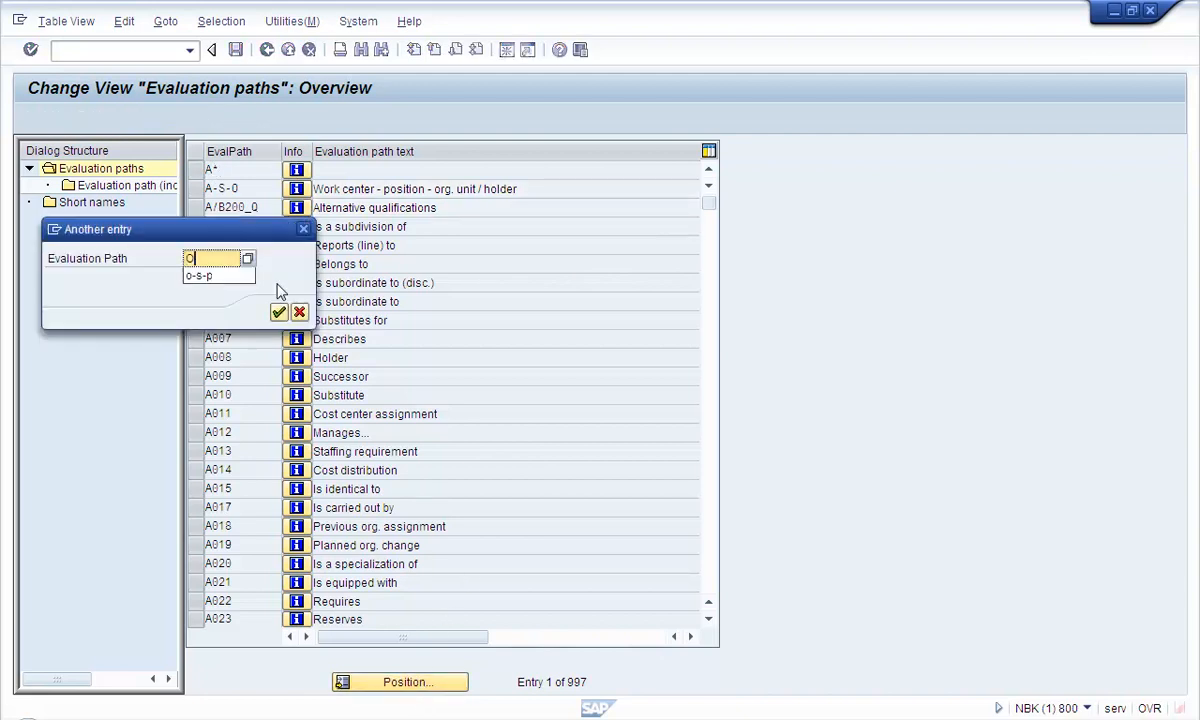
pyautogui.write('-')
pyautogui.press('Down')
pyautogui.press('Return')
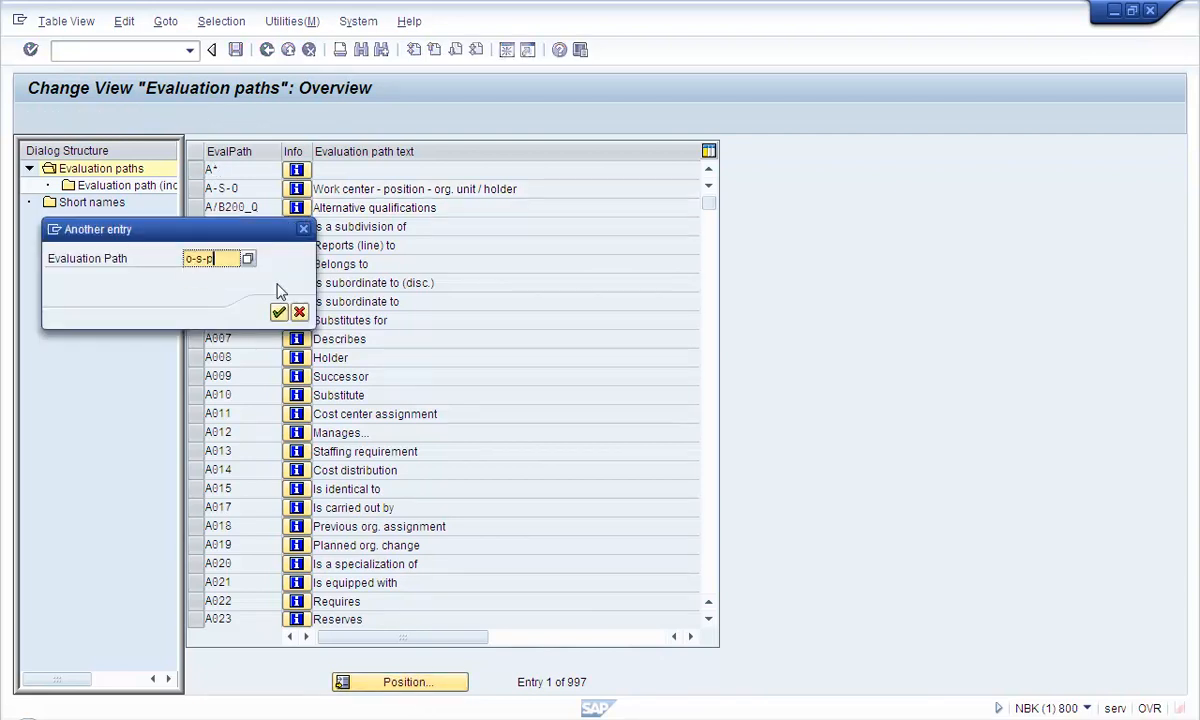
pyautogui.click(279, 312)
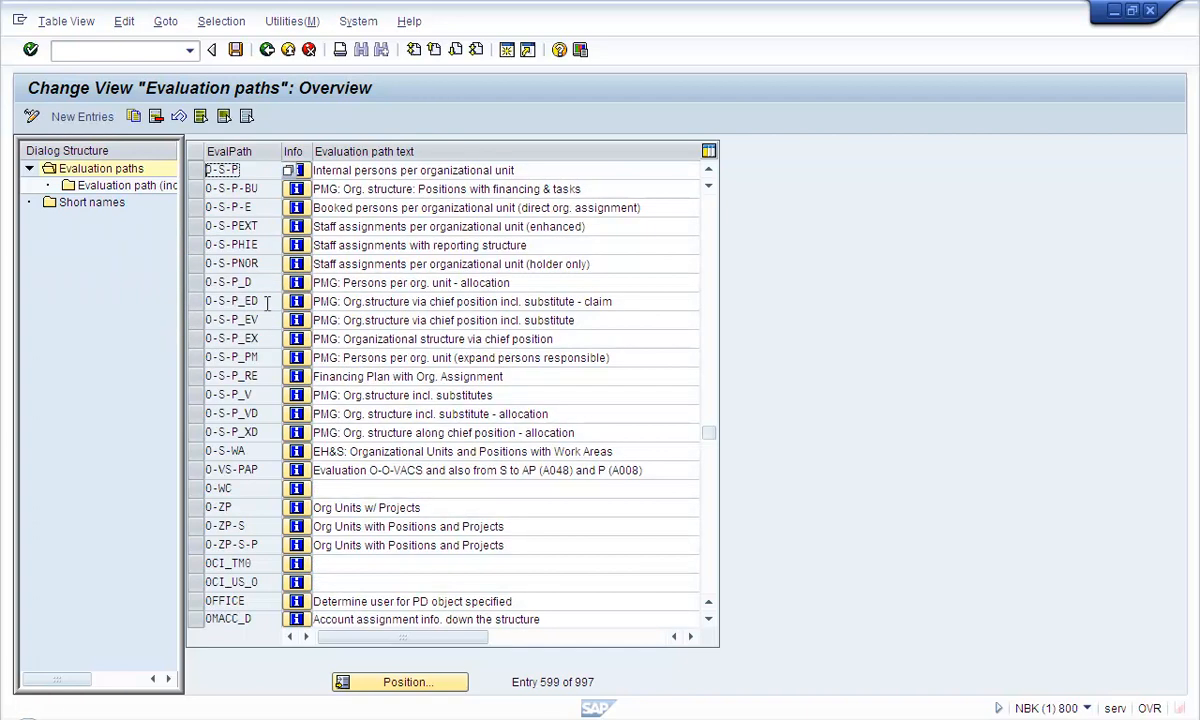
# - Select evaluation path O-S-P, widen the dialog structure area and open the path's individual maintenance view
pyautogui.click(214, 170)
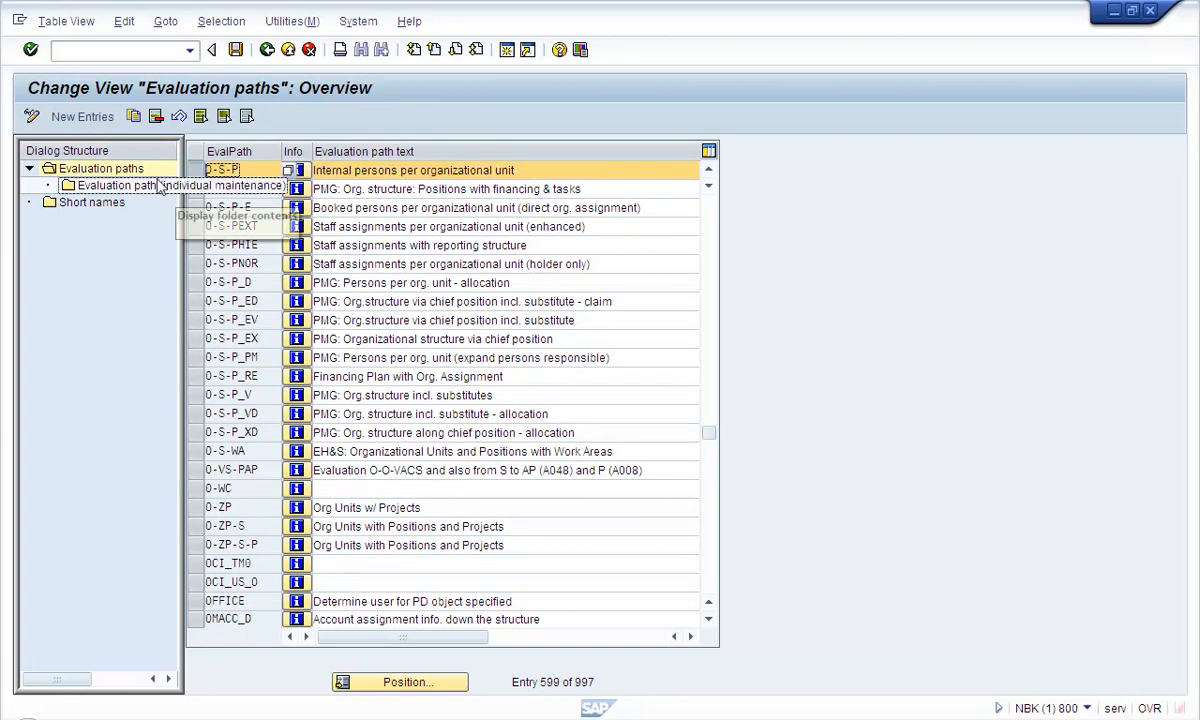
pyautogui.moveTo(186, 173); pyautogui.dragTo(288, 173)
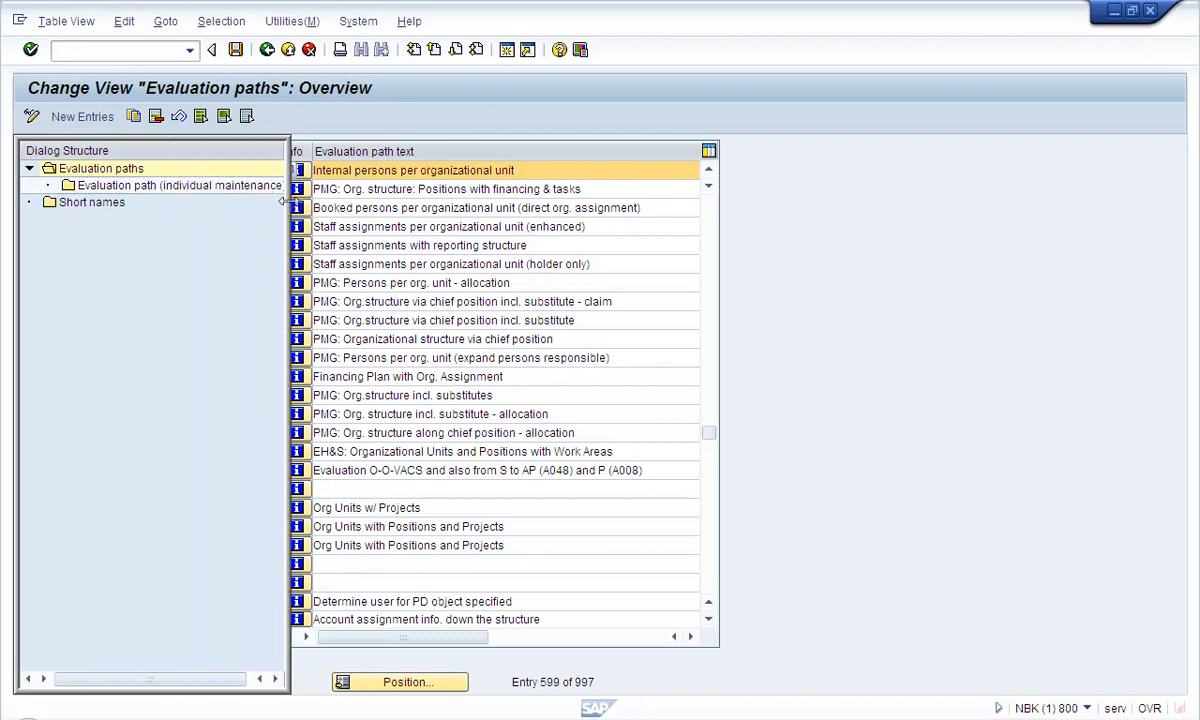
pyautogui.click(170, 190)
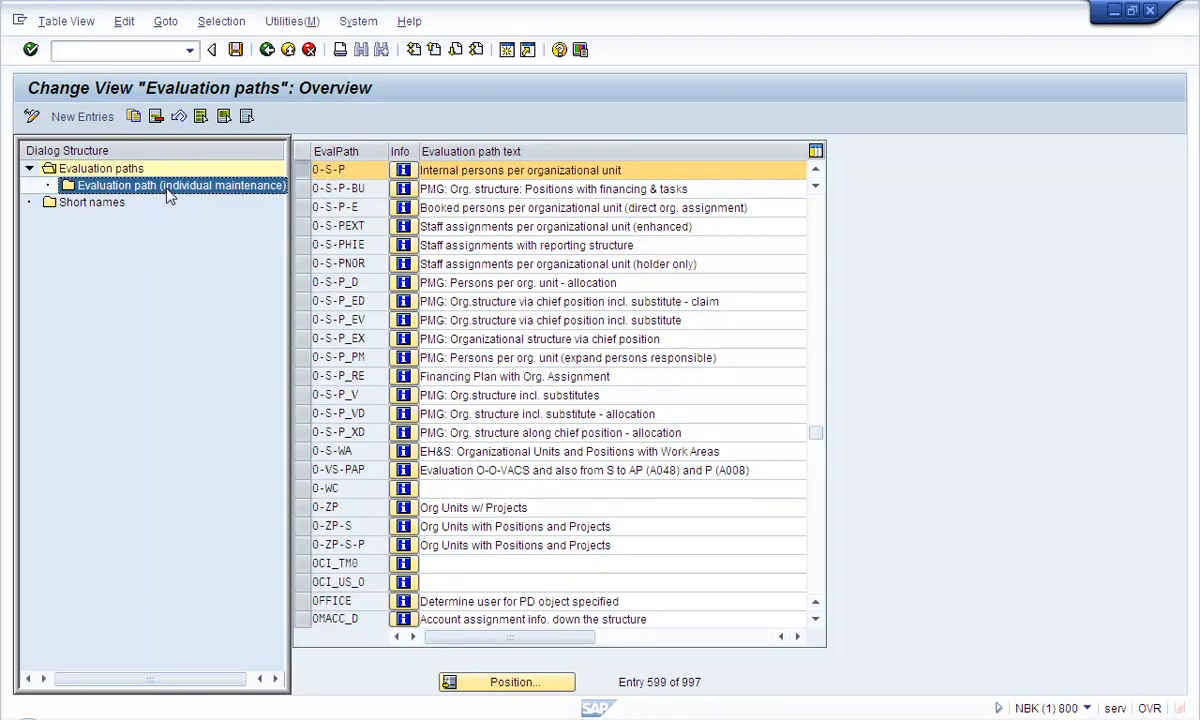
pyautogui.doubleClick(170, 193)
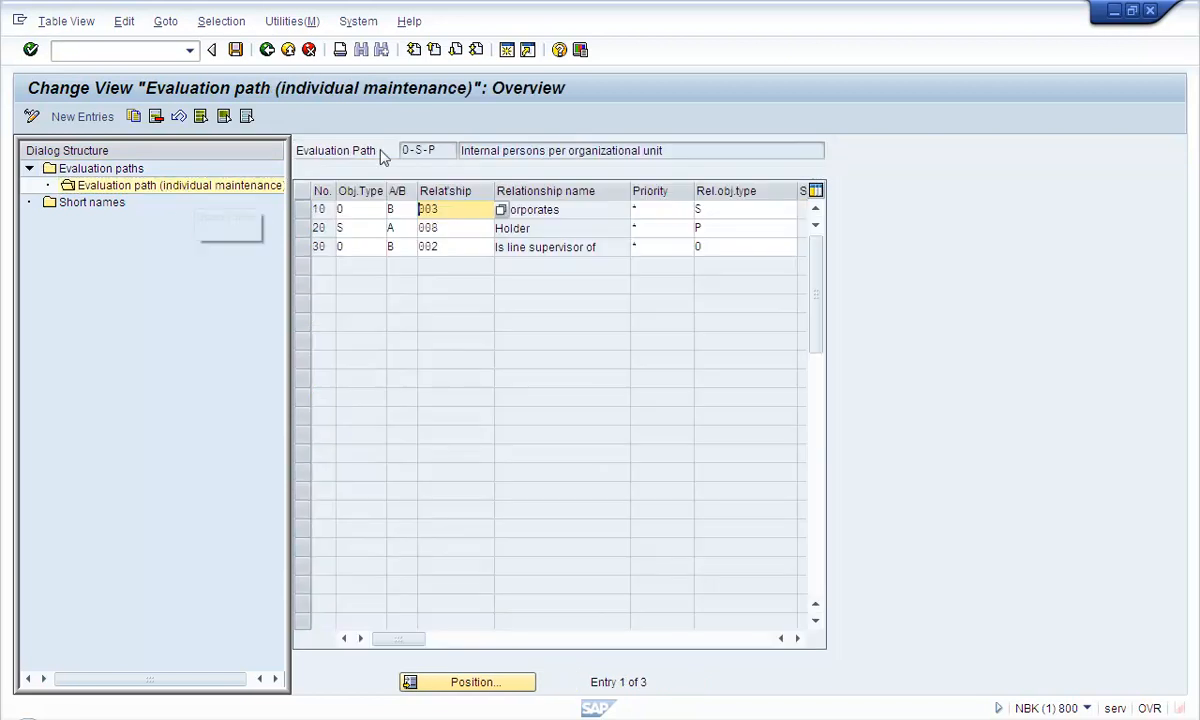
# - Examine the O-S-P path's name and how entries 10 and 20 link each object type to its related object type
pyautogui.moveTo(440, 150); pyautogui.dragTo(340, 151)
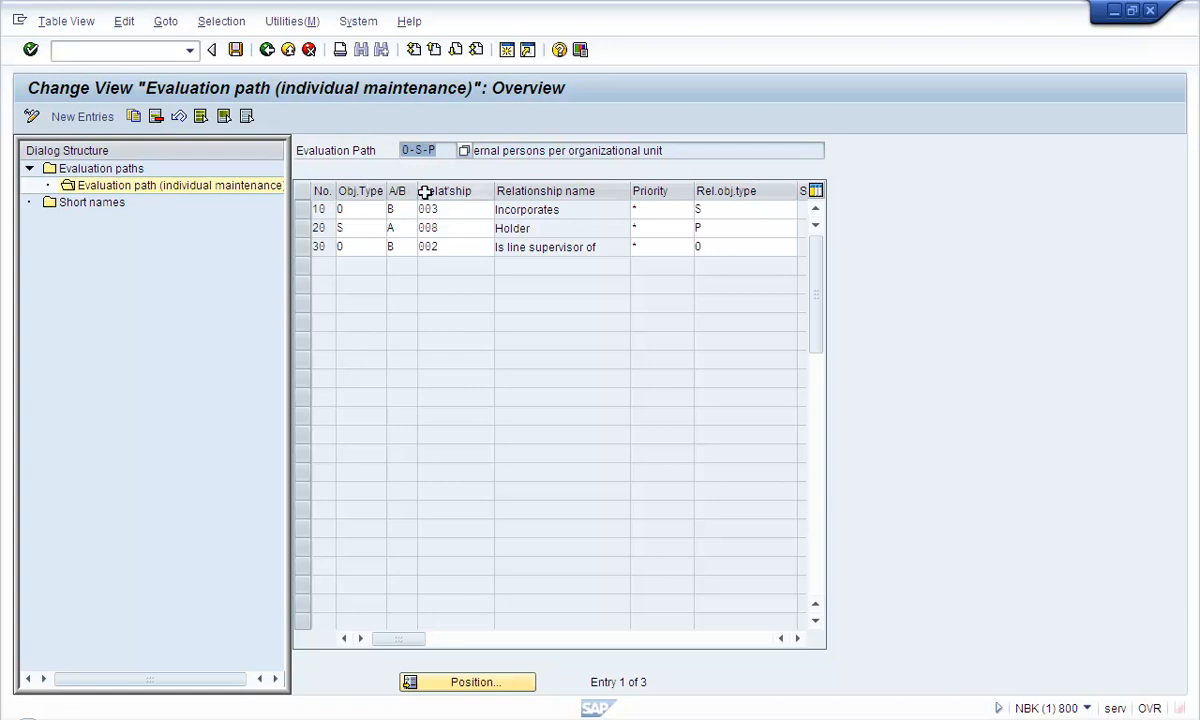
pyautogui.click(340, 209)
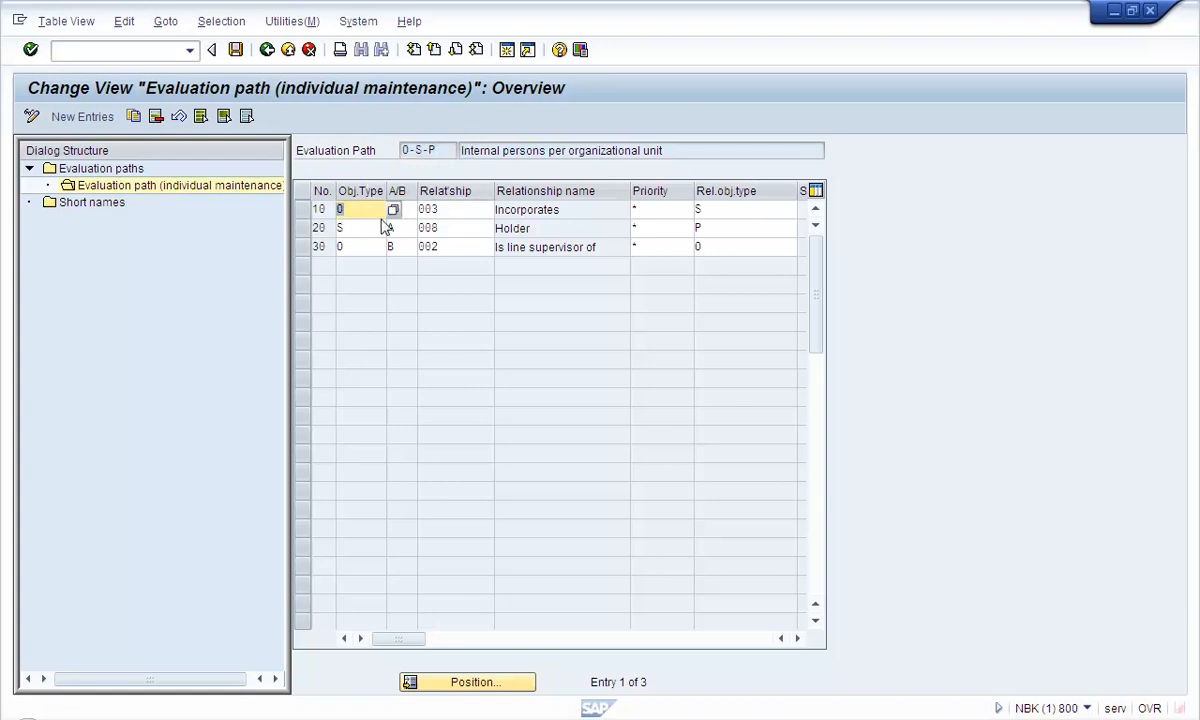
pyautogui.click(713, 216)
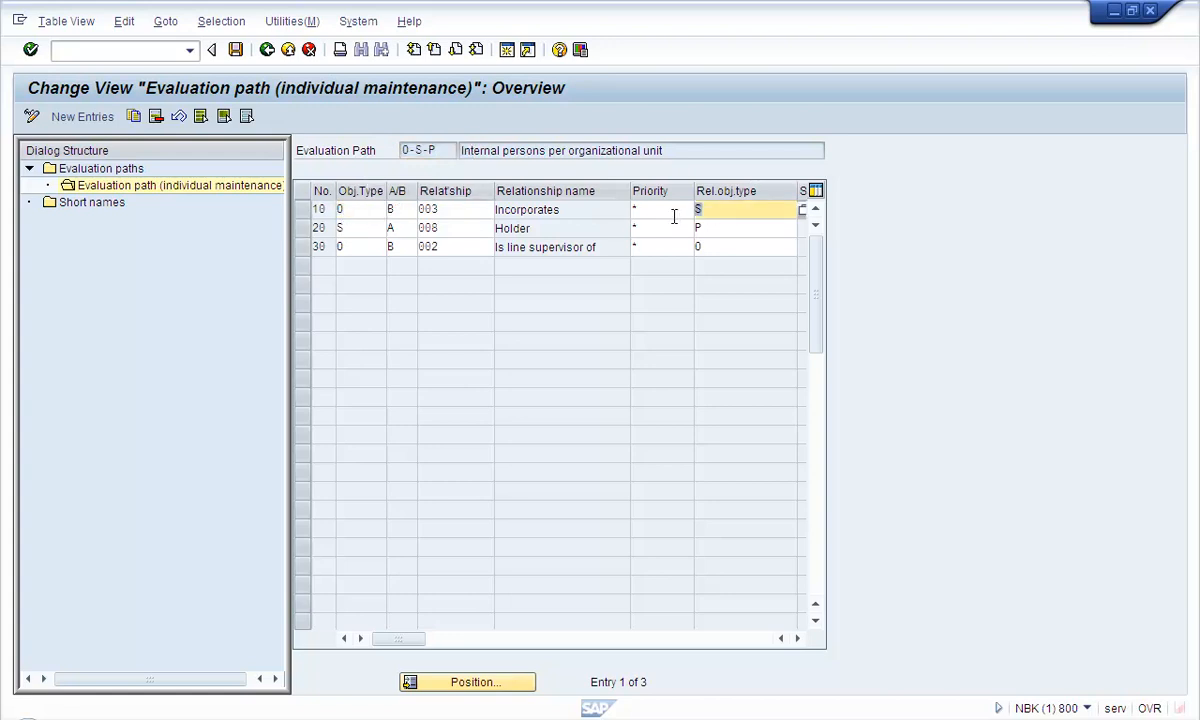
pyautogui.click(702, 228)
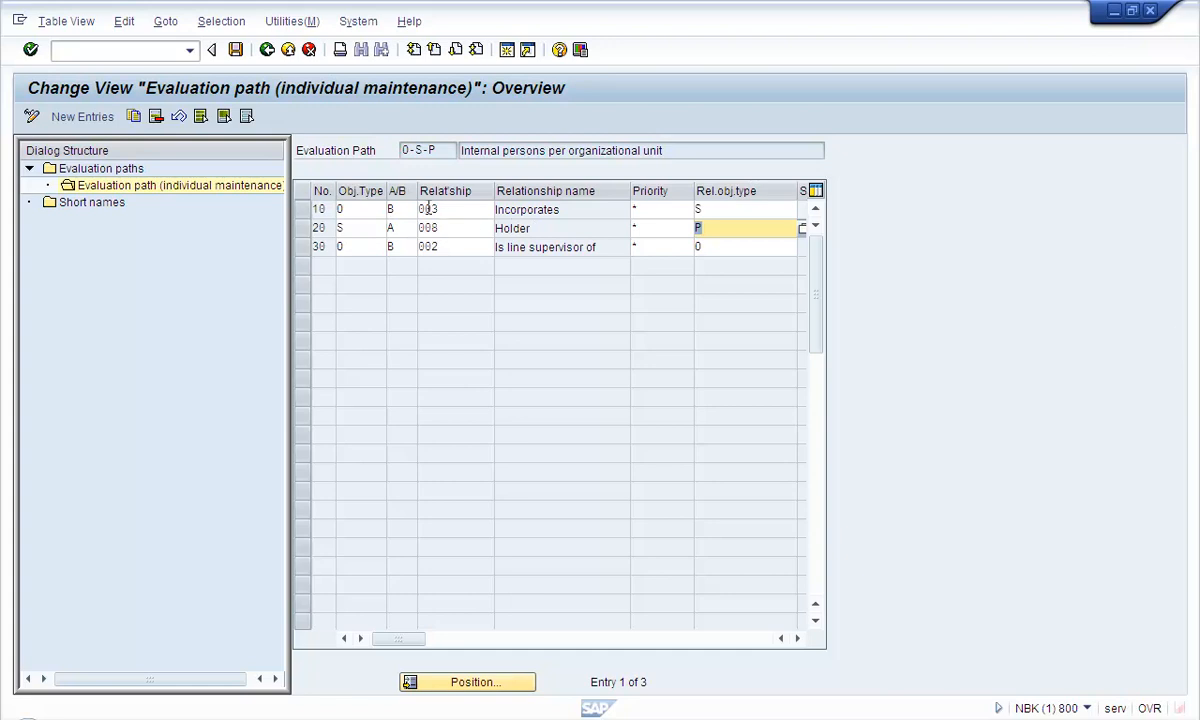
pyautogui.click(343, 208)
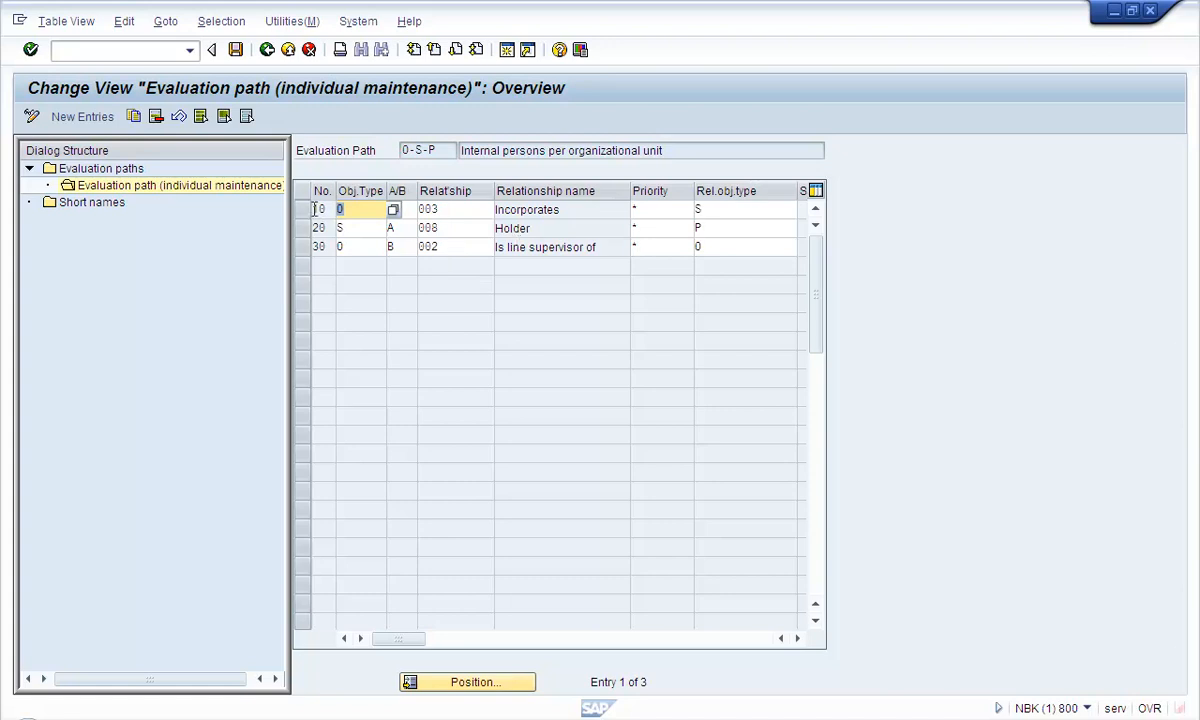
pyautogui.moveTo(366, 215); pyautogui.dragTo(333, 232)
pyautogui.click(310, 213)
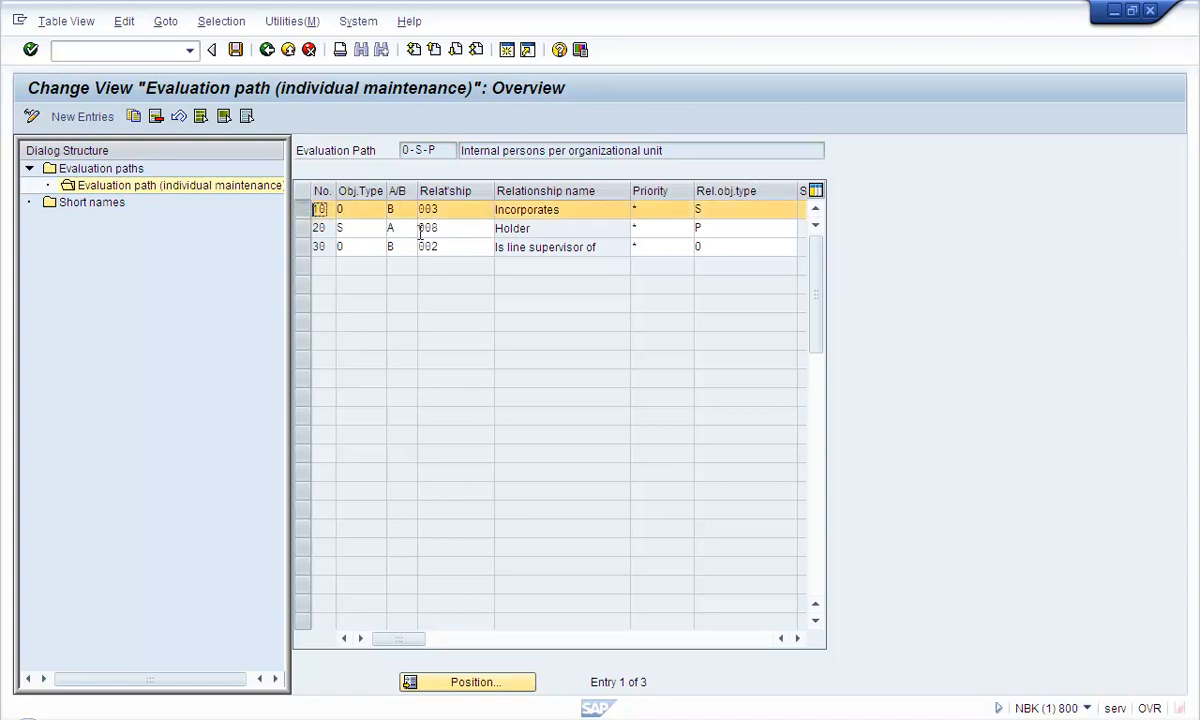
pyautogui.click(727, 210)
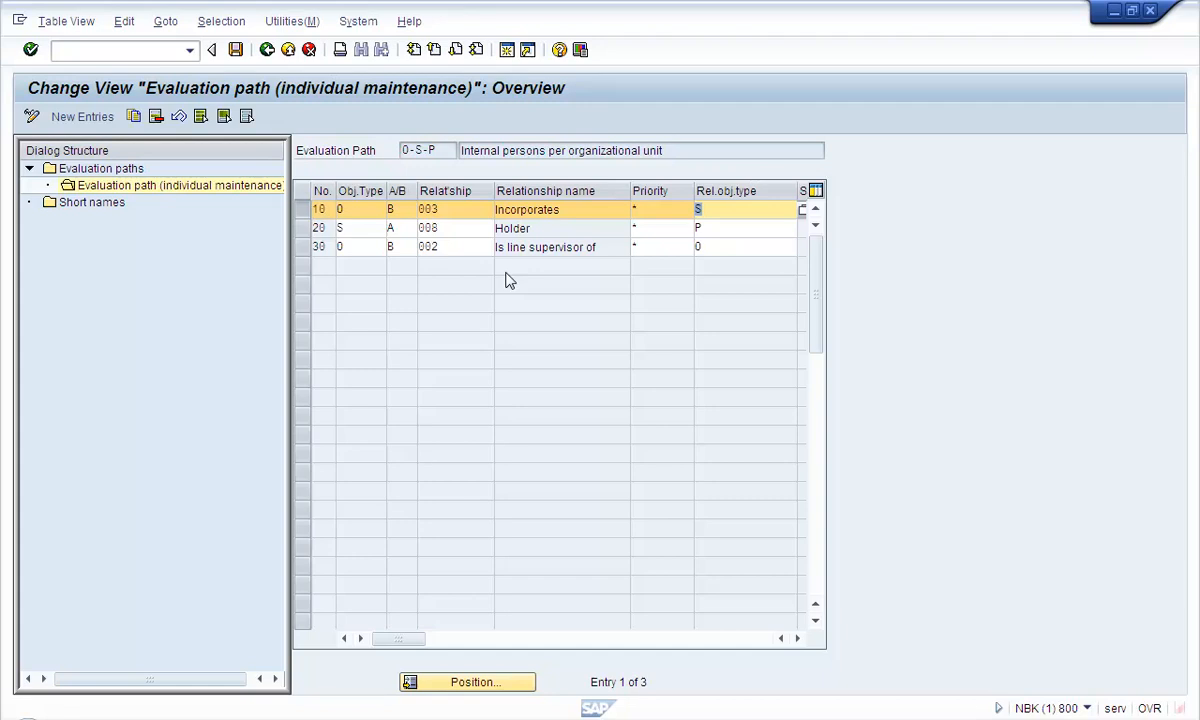
# - Examine the object types of entry 10 and the relationship names of entries 10, 20 and 30 in the O-S-P path
pyautogui.click(308, 214)
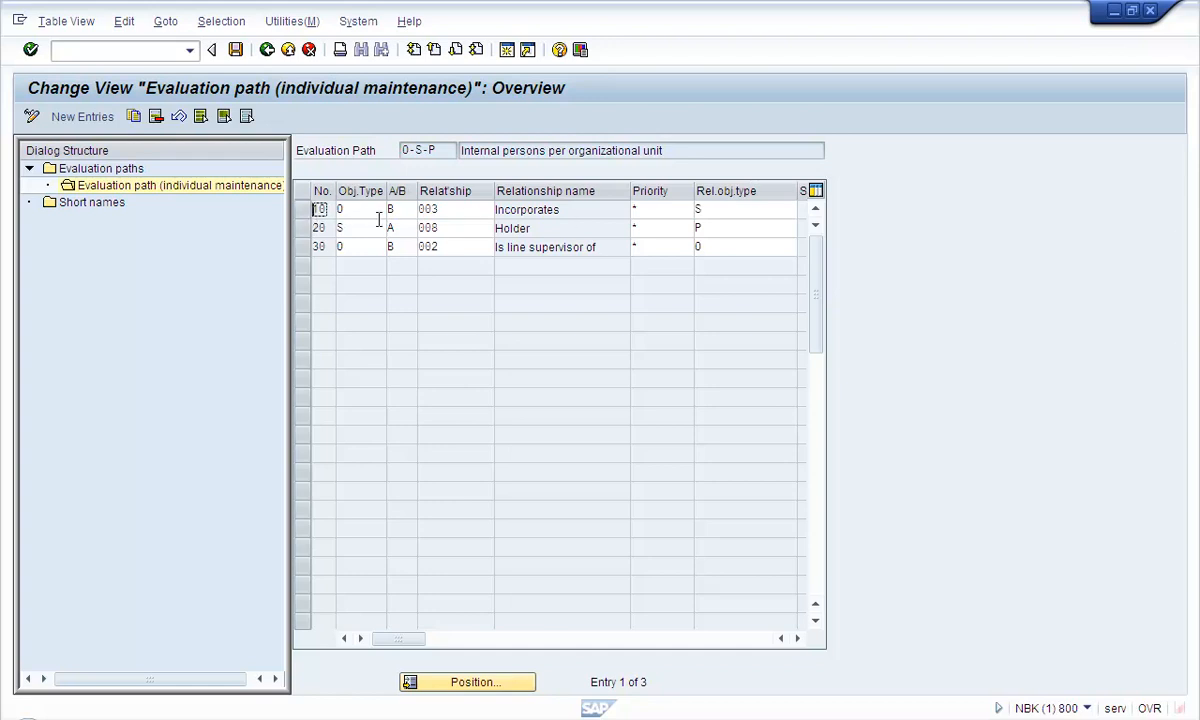
pyautogui.click(338, 208)
pyautogui.click(500, 209)
pyautogui.click(352, 208)
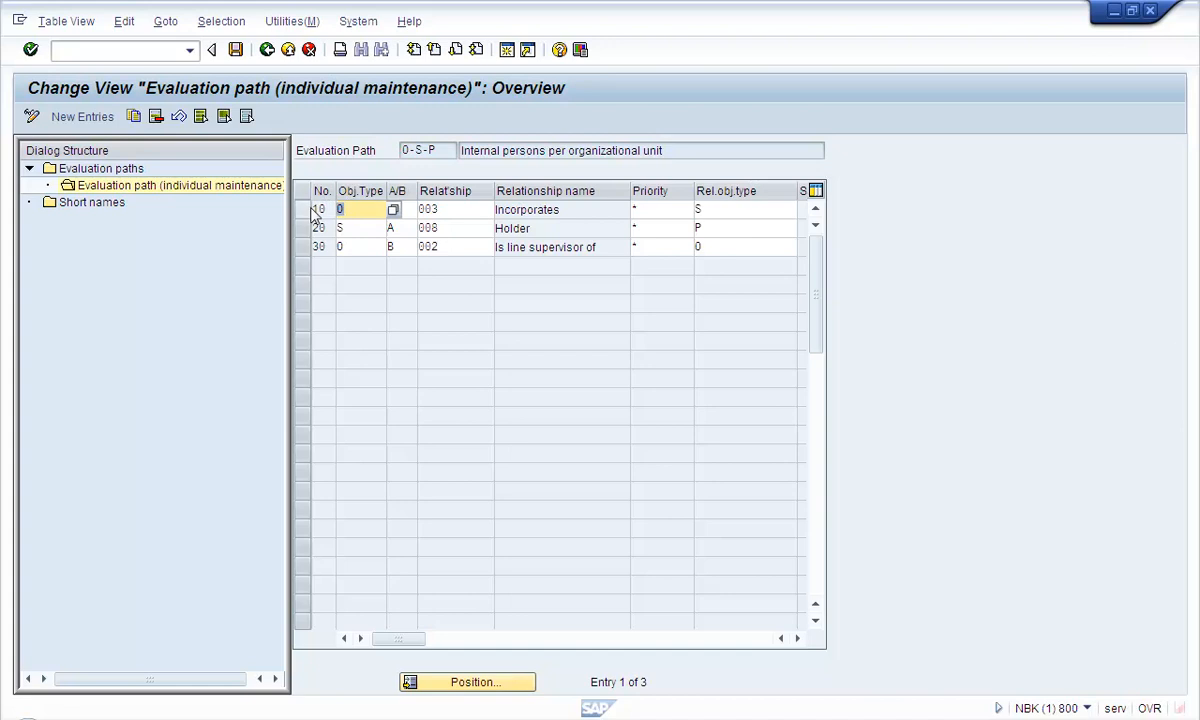
pyautogui.click(561, 209)
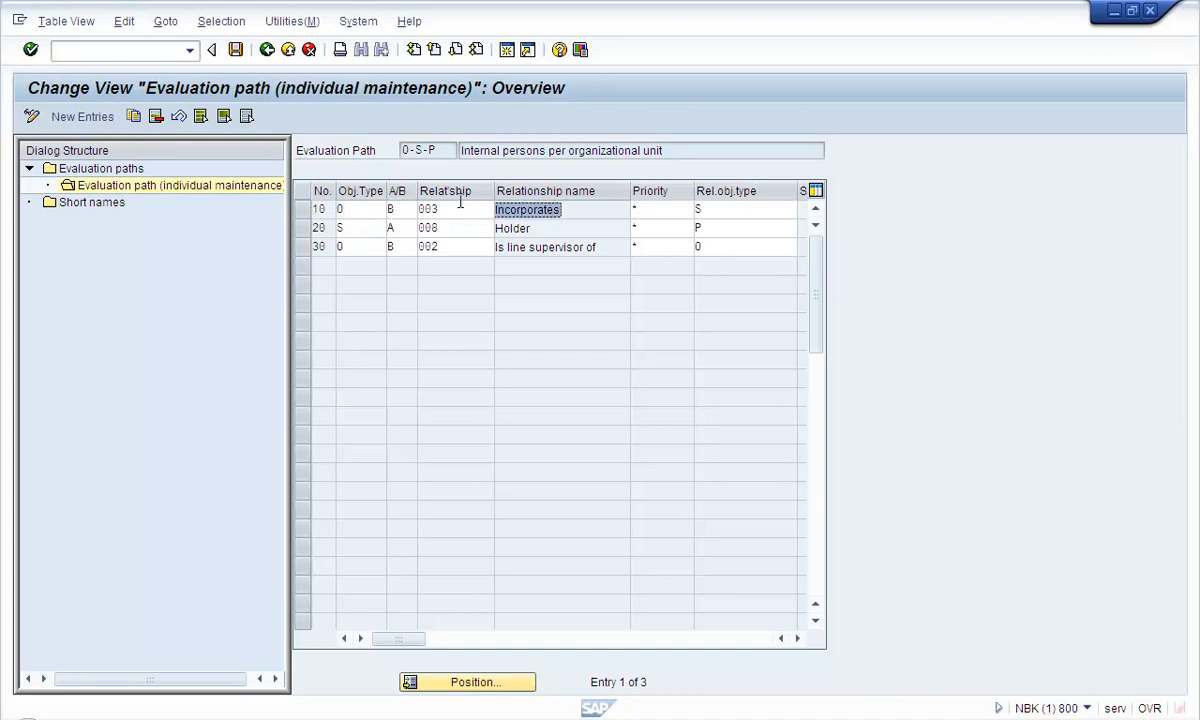
pyautogui.click(717, 211)
pyautogui.moveTo(571, 210); pyautogui.dragTo(493, 209)
pyautogui.click(535, 228)
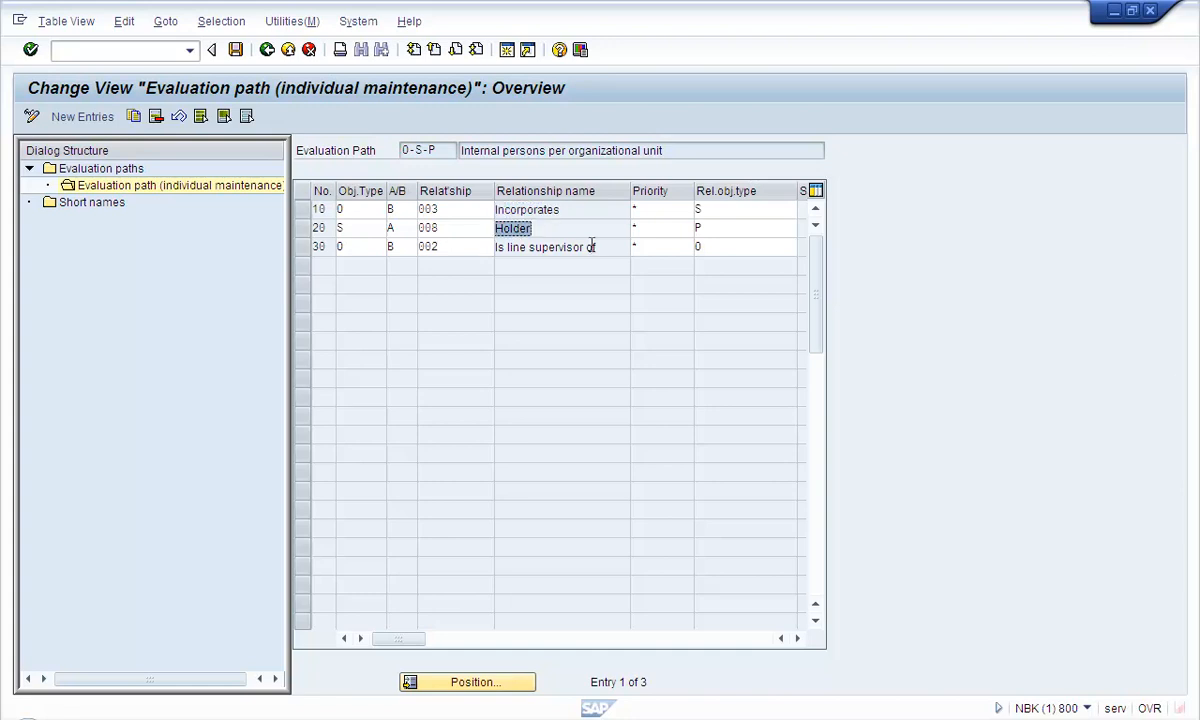
pyautogui.moveTo(598, 247); pyautogui.dragTo(477, 249)
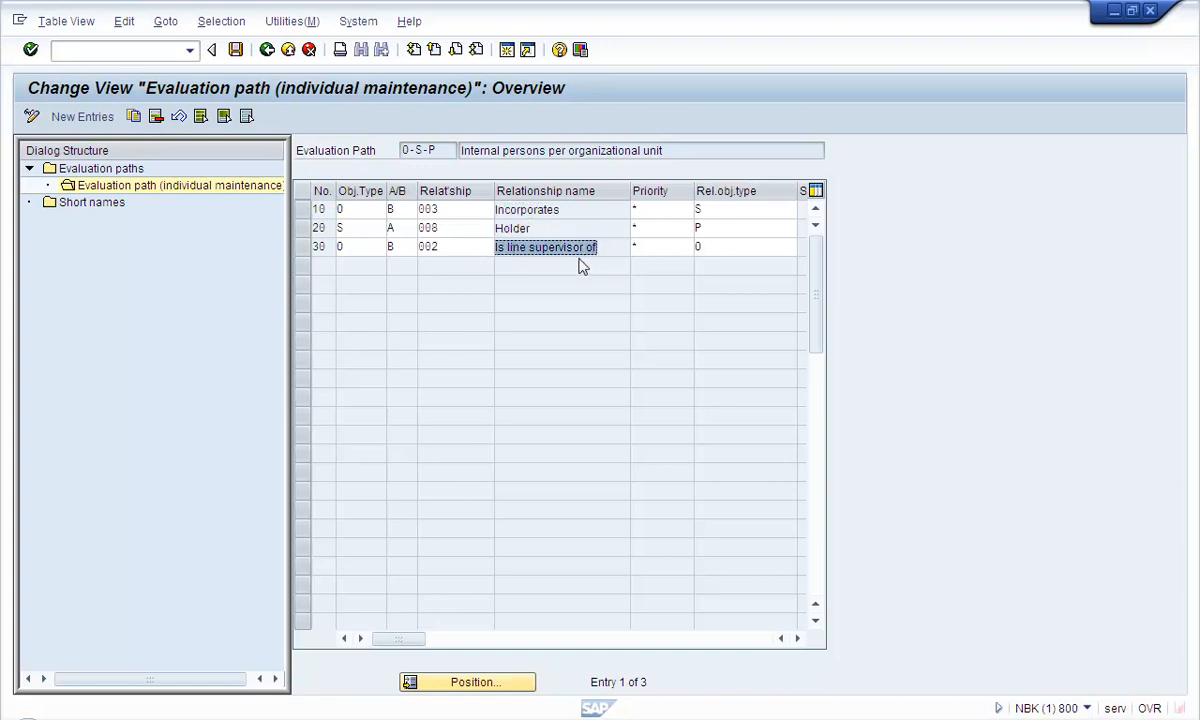
# - Look up the possible A/B relationship specifications for entry 10, close the list and return to the entry's object type
pyautogui.click(399, 208)
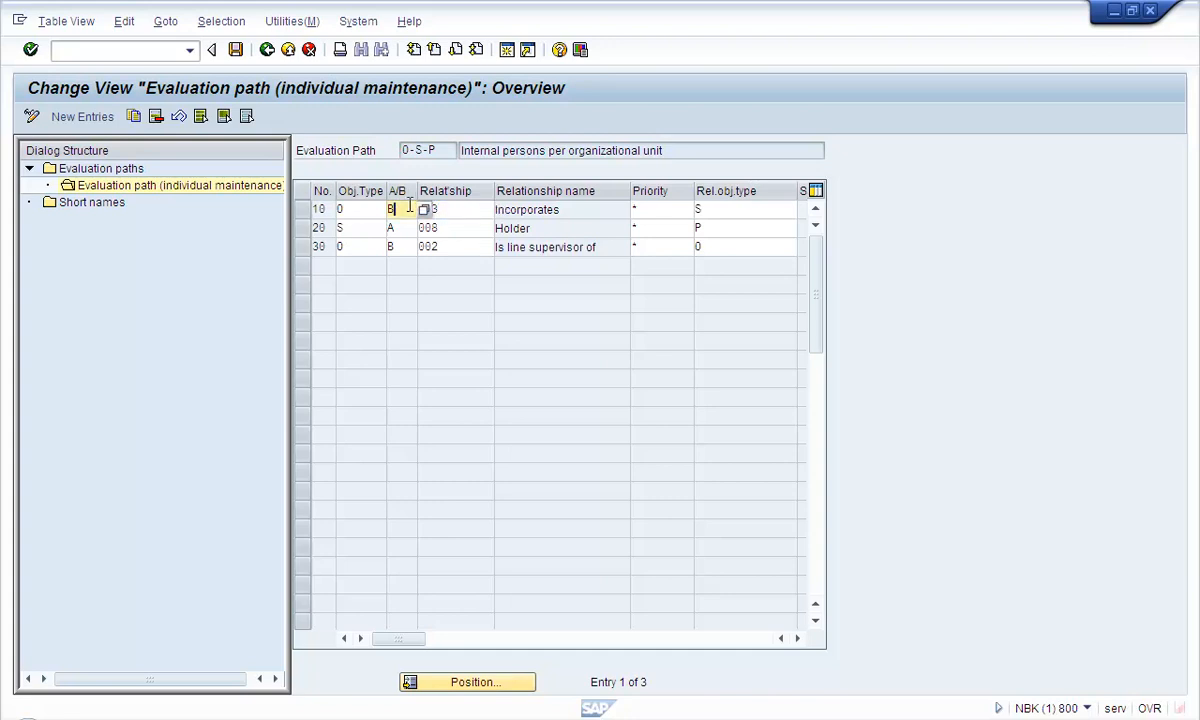
pyautogui.click(464, 215)
pyautogui.click(411, 209)
pyautogui.click(424, 209)
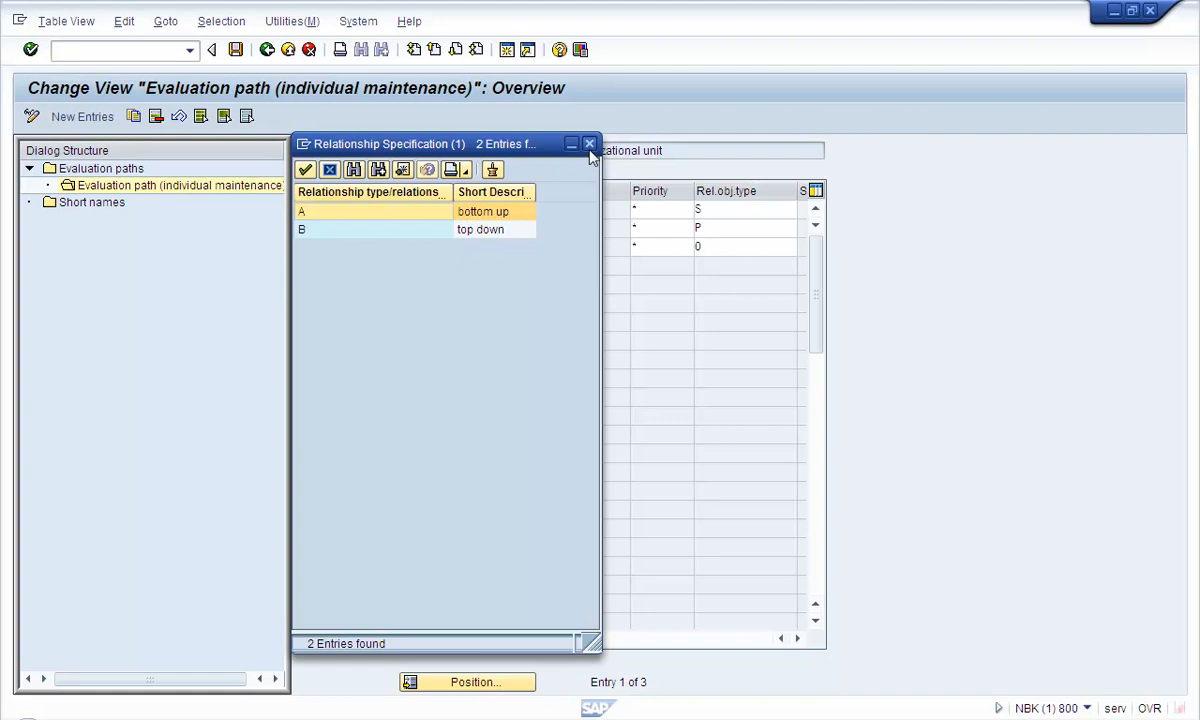
pyautogui.click(383, 229)
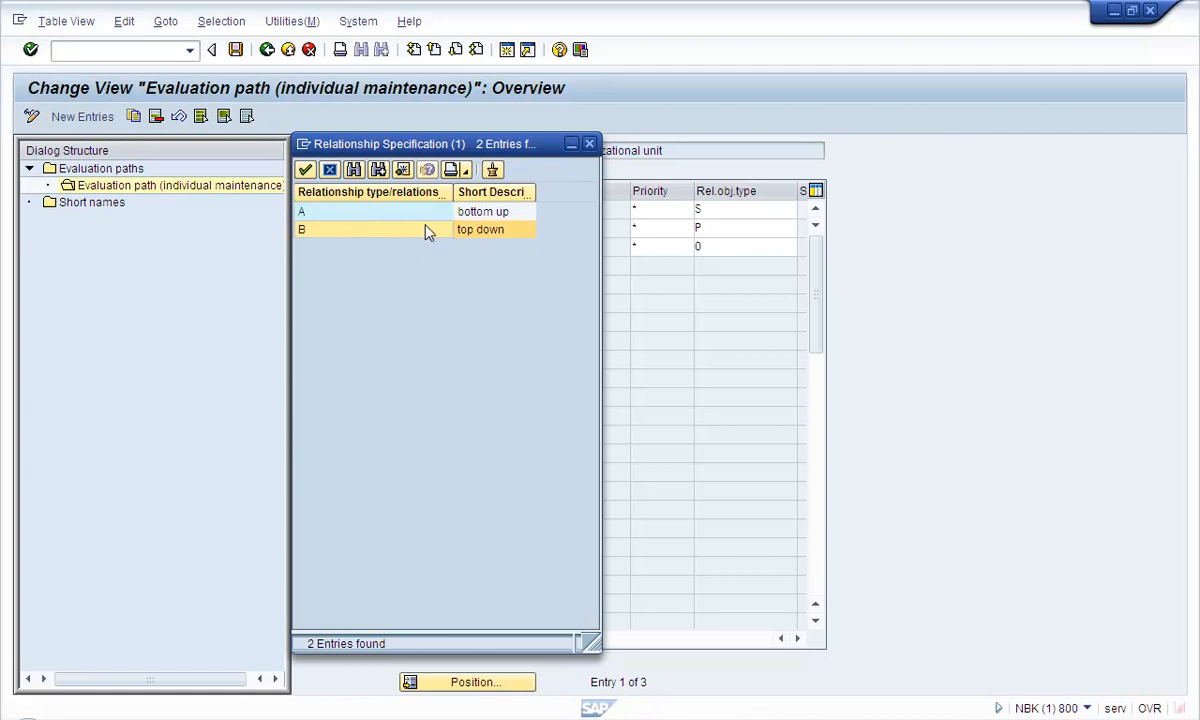
pyautogui.click(590, 146)
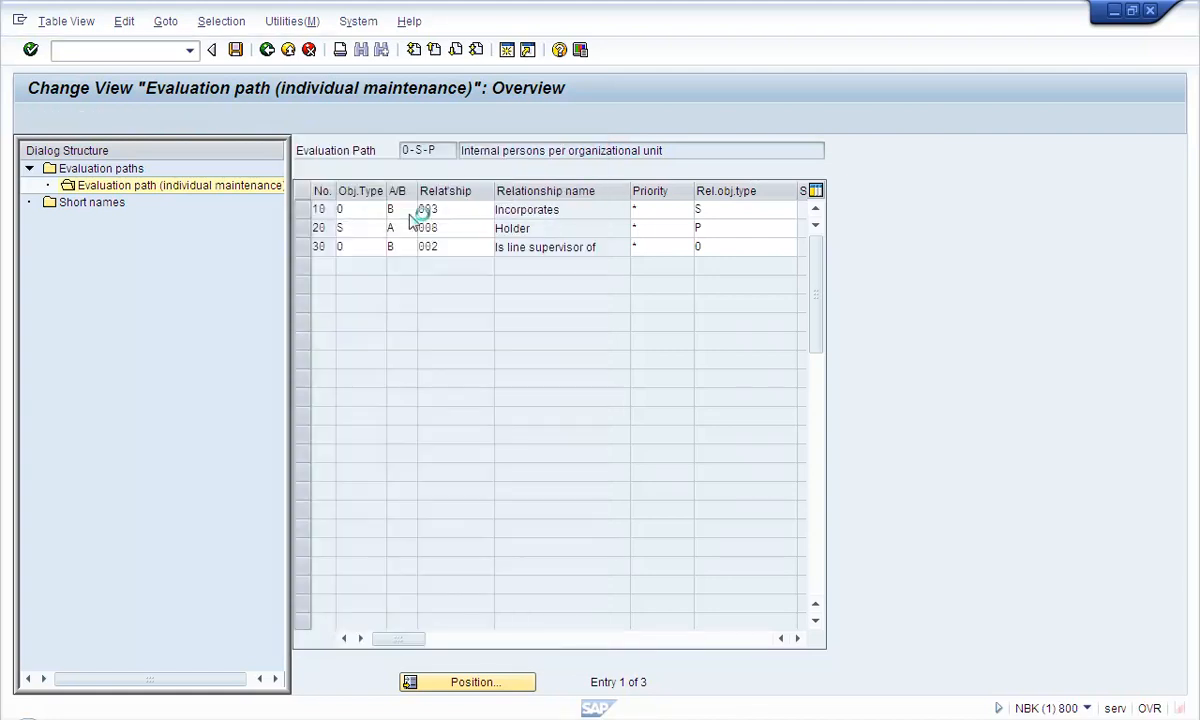
pyautogui.click(339, 211)
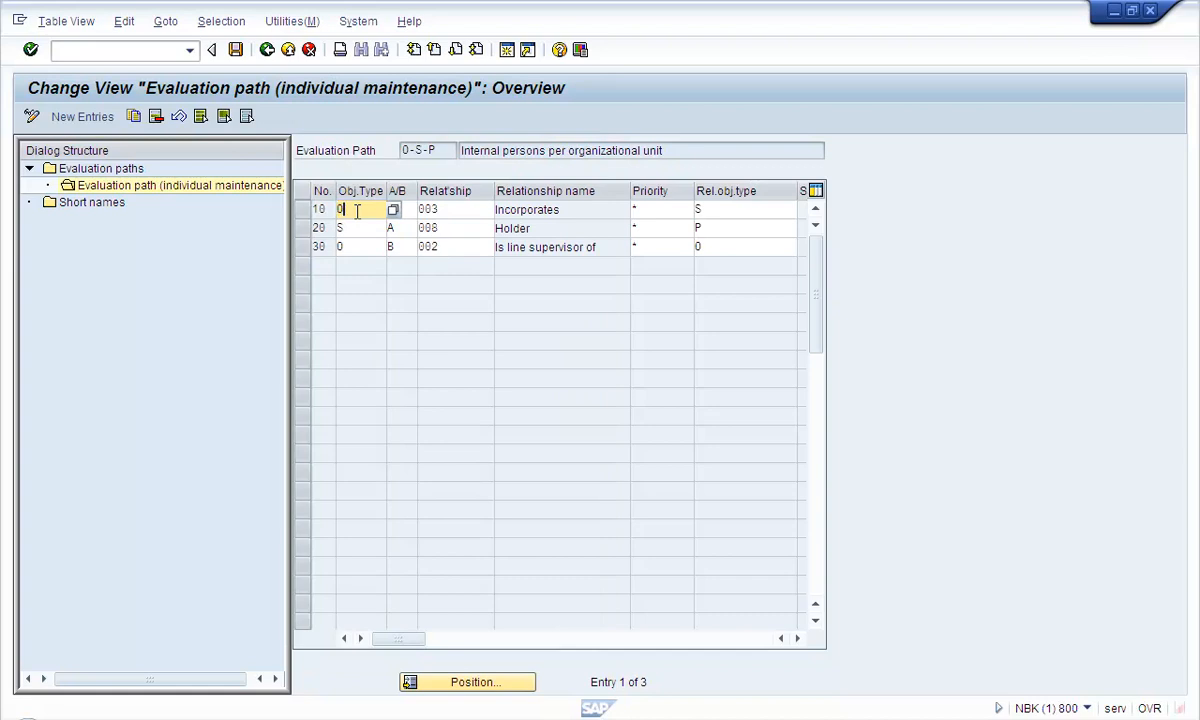
# - Compare entry 10's relationship name and related object type with the Compensation and Benefits unit and its manager position in Staff Assignments
pyautogui.doubleClick(520, 209)
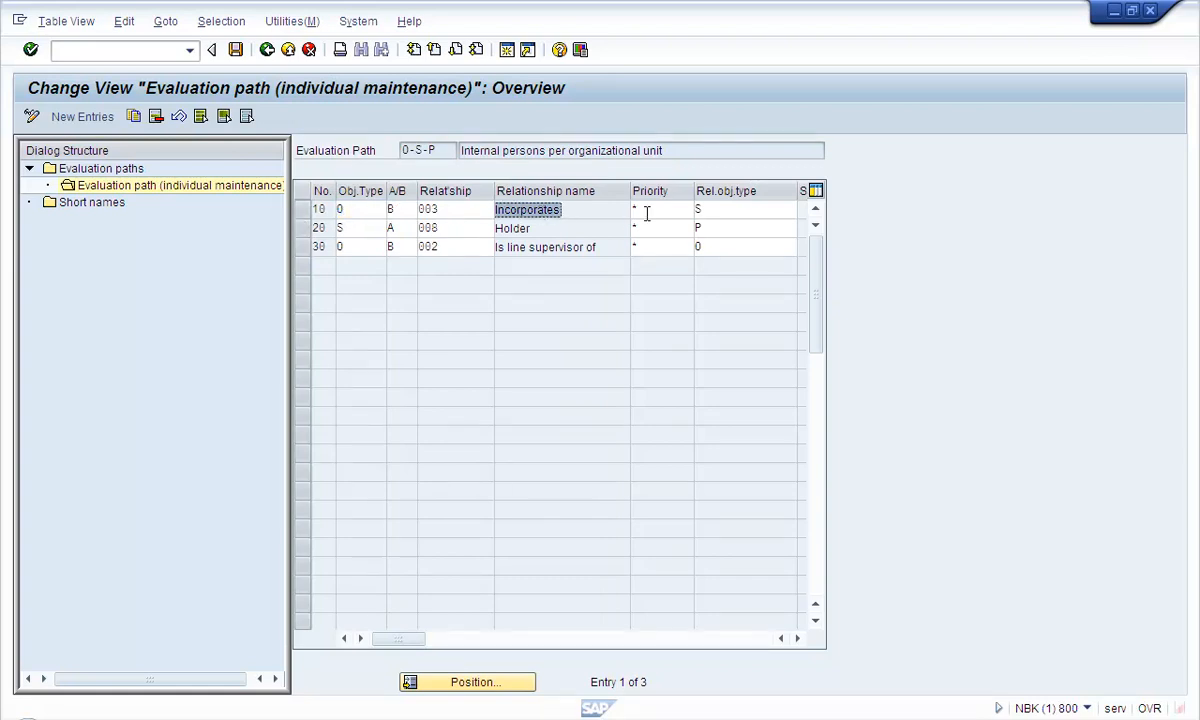
pyautogui.doubleClick(700, 211)
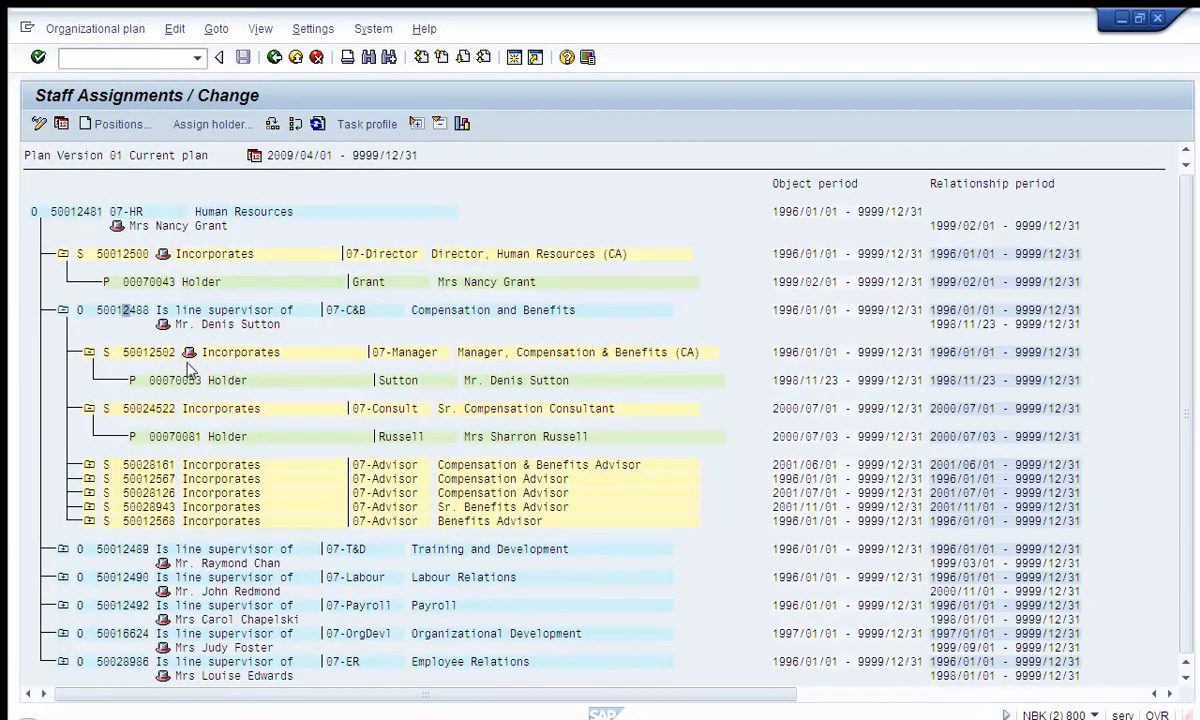
pyautogui.click(94, 308)
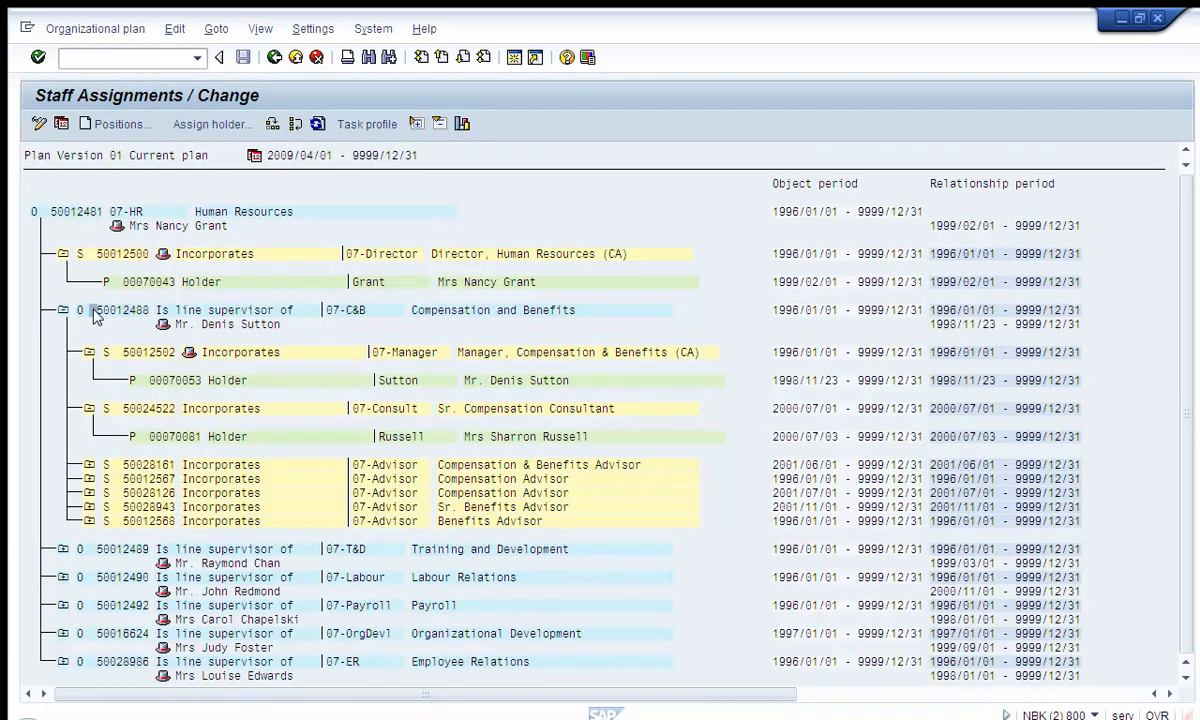
pyautogui.click(159, 353)
pyautogui.click(127, 312)
pyautogui.click(130, 350)
# - Examine how the Human Resources organizational unit is linked to its director position in the structure
pyautogui.click(80, 212)
pyautogui.click(52, 213)
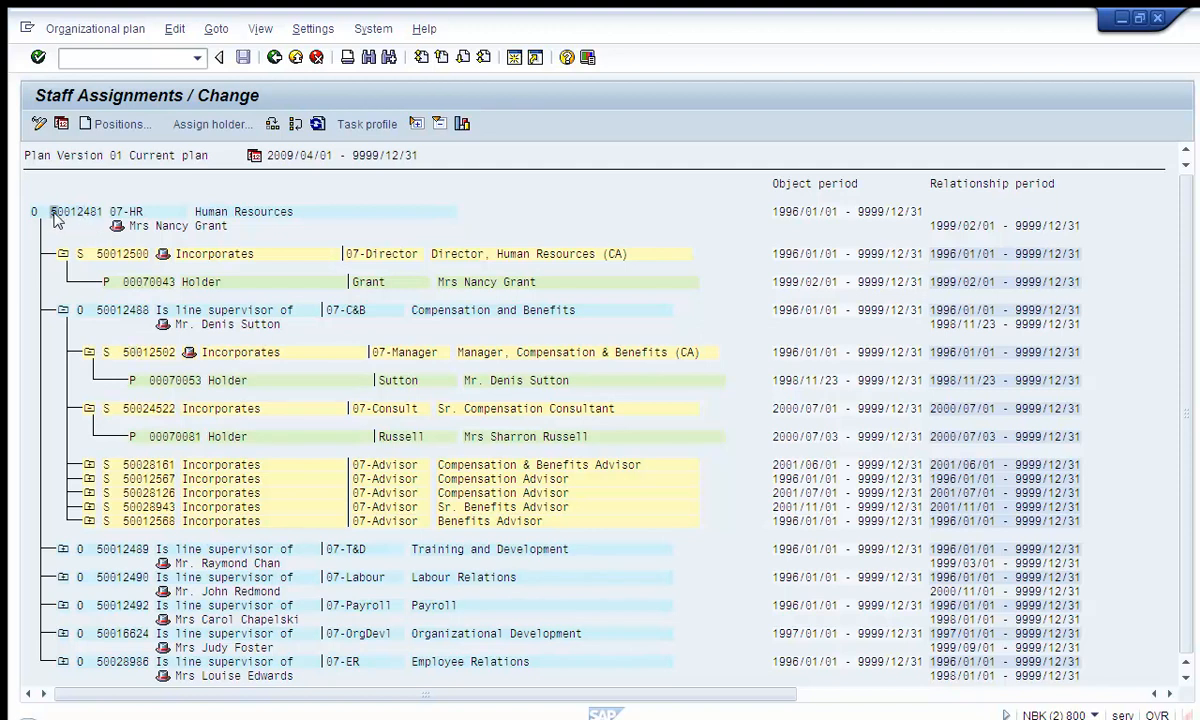
pyautogui.click(100, 254)
pyautogui.click(126, 258)
pyautogui.click(80, 216)
pyautogui.click(88, 253)
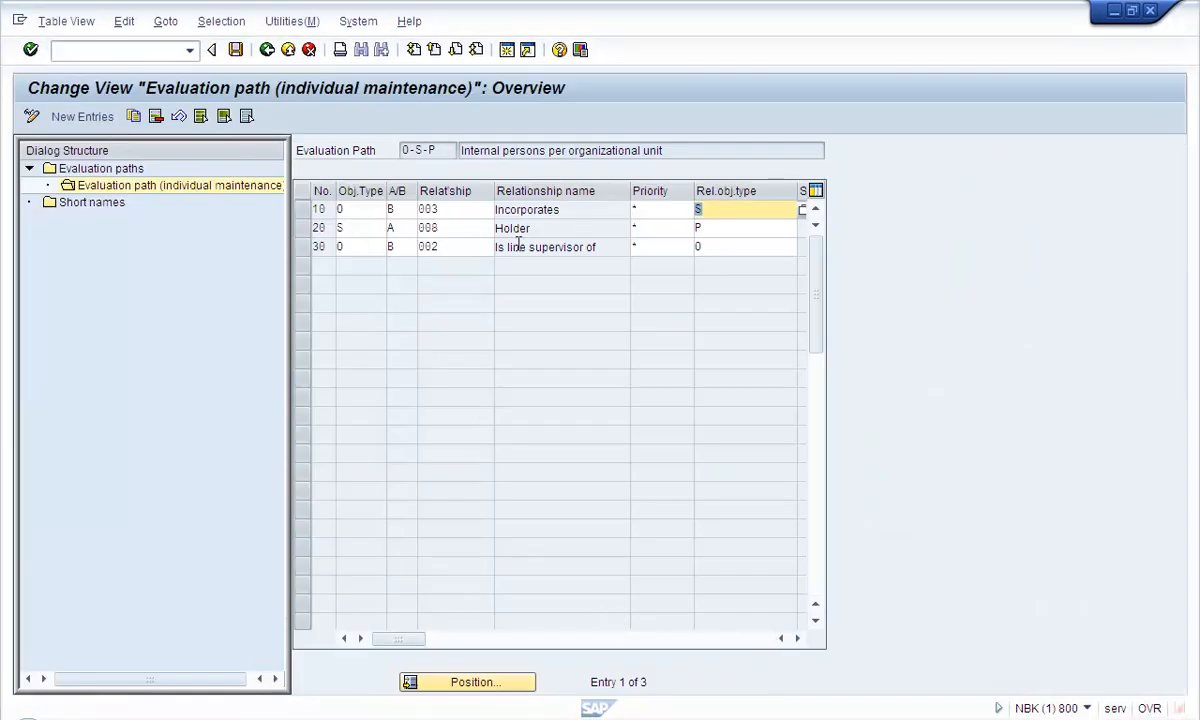
# - In the O-S-P path definition, examine entry 20's object type, A/B specification and related object type, and mark the entry
pyautogui.click(348, 228)
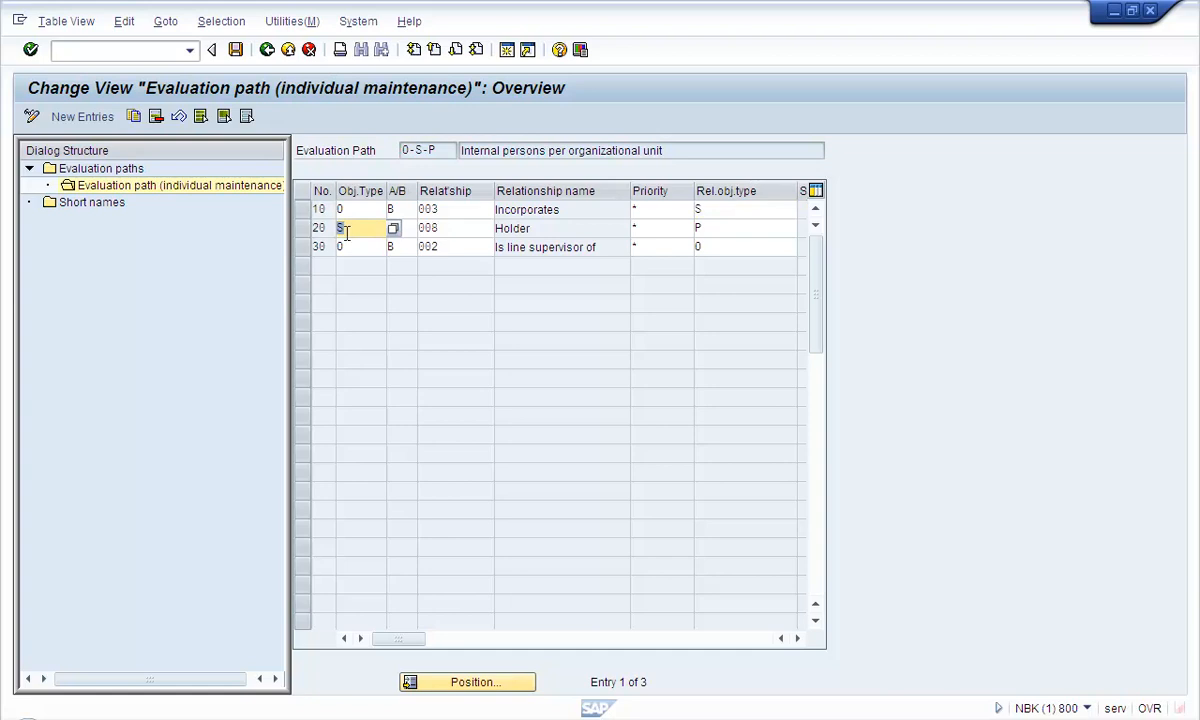
pyautogui.click(402, 228)
pyautogui.write('A')
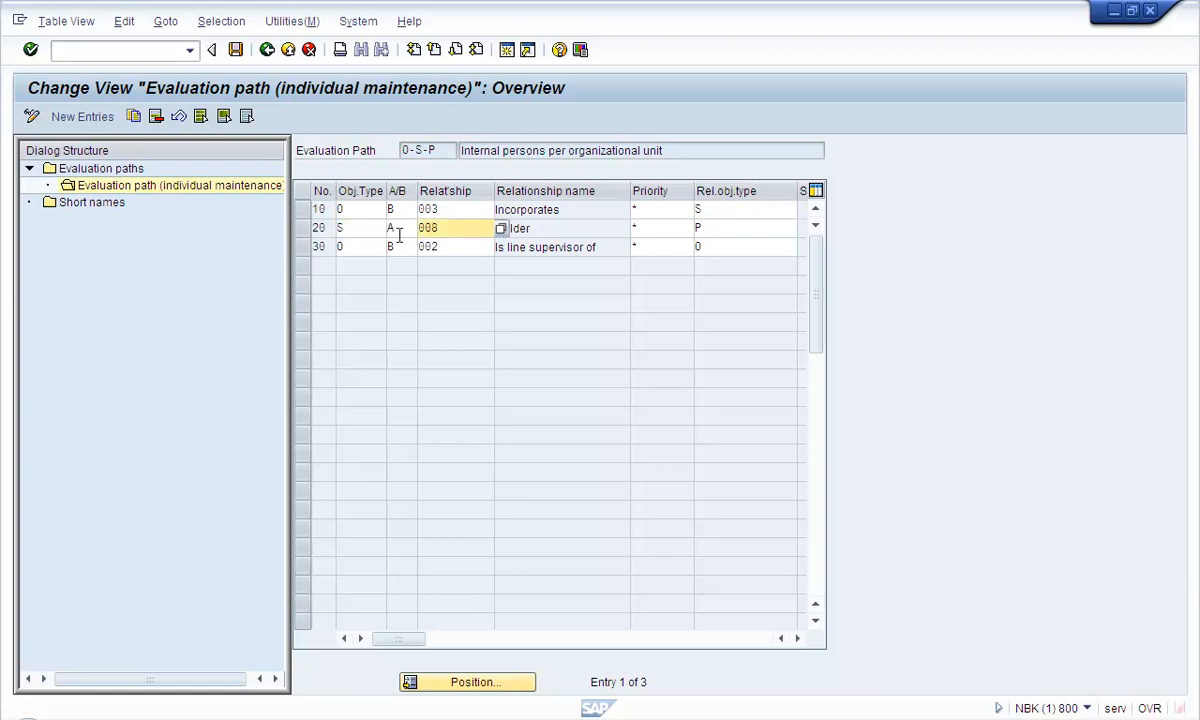
pyautogui.moveTo(405, 232); pyautogui.dragTo(350, 234)
pyautogui.moveTo(457, 230); pyautogui.dragTo(263, 240)
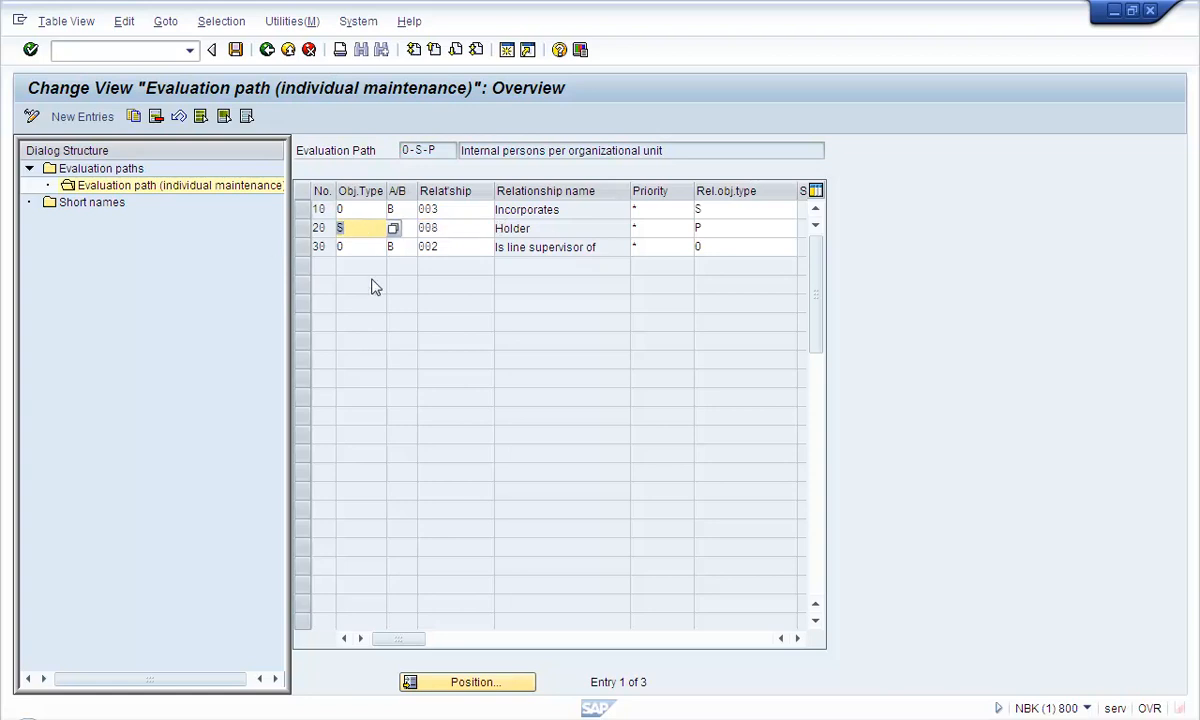
pyautogui.moveTo(718, 230); pyautogui.dragTo(691, 231)
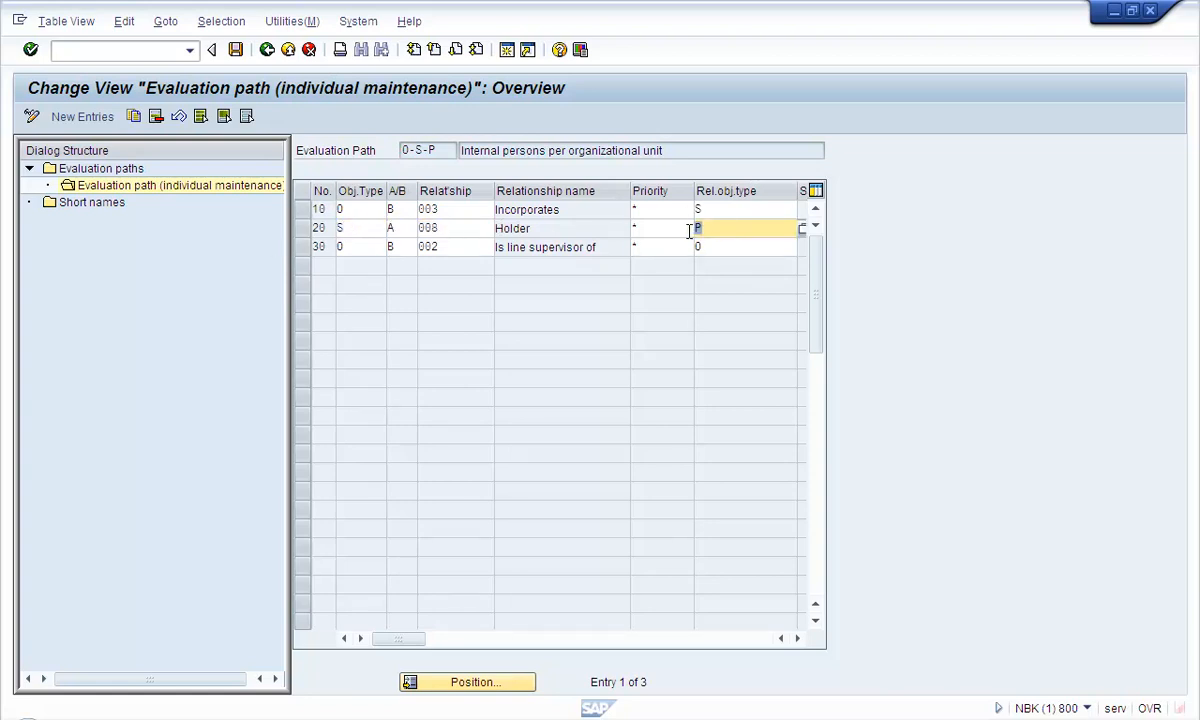
pyautogui.click(342, 228)
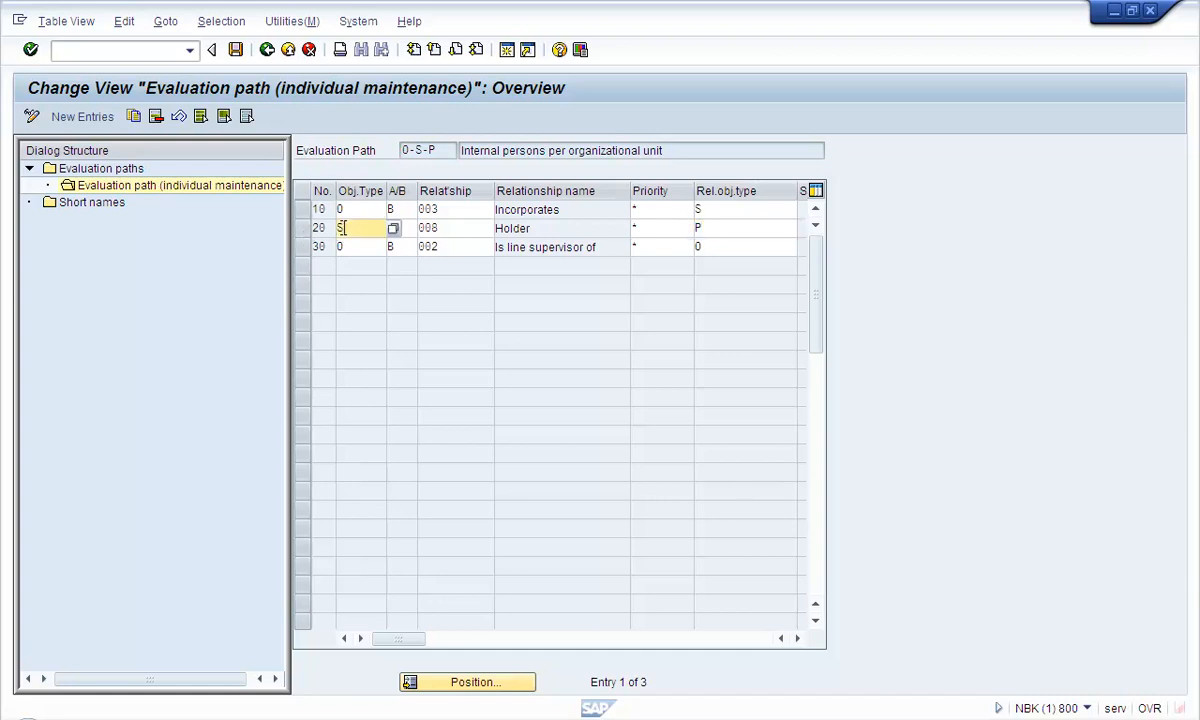
pyautogui.click(729, 230)
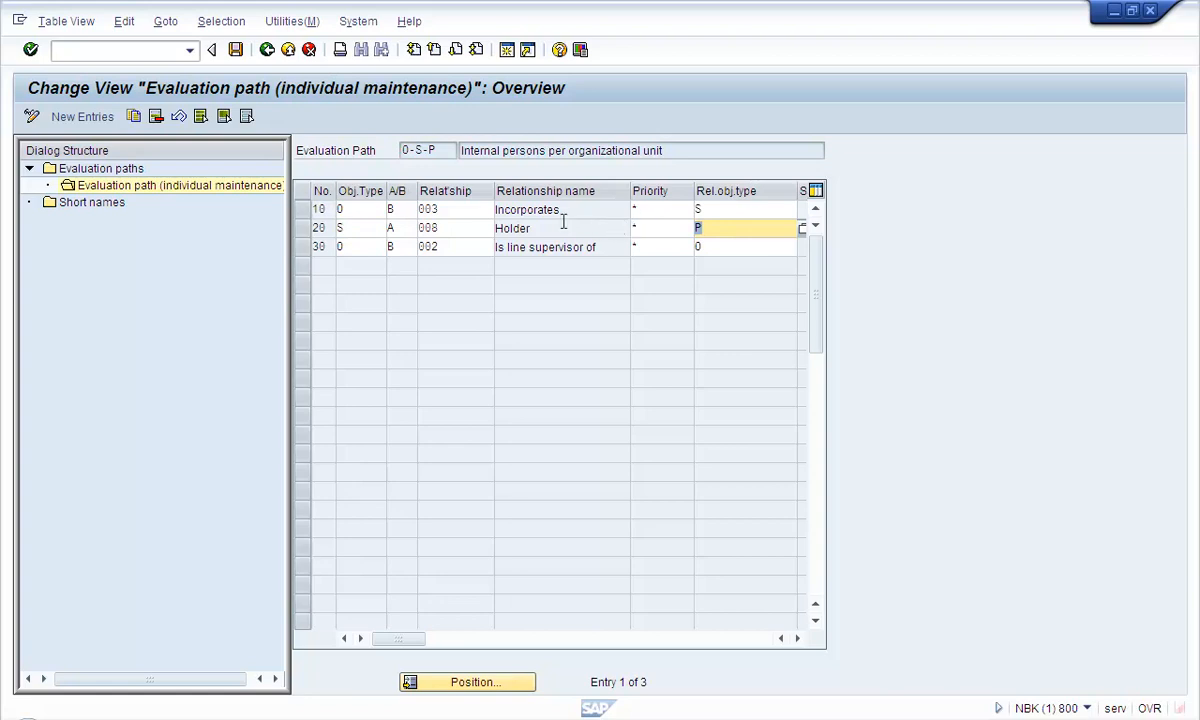
pyautogui.click(355, 227)
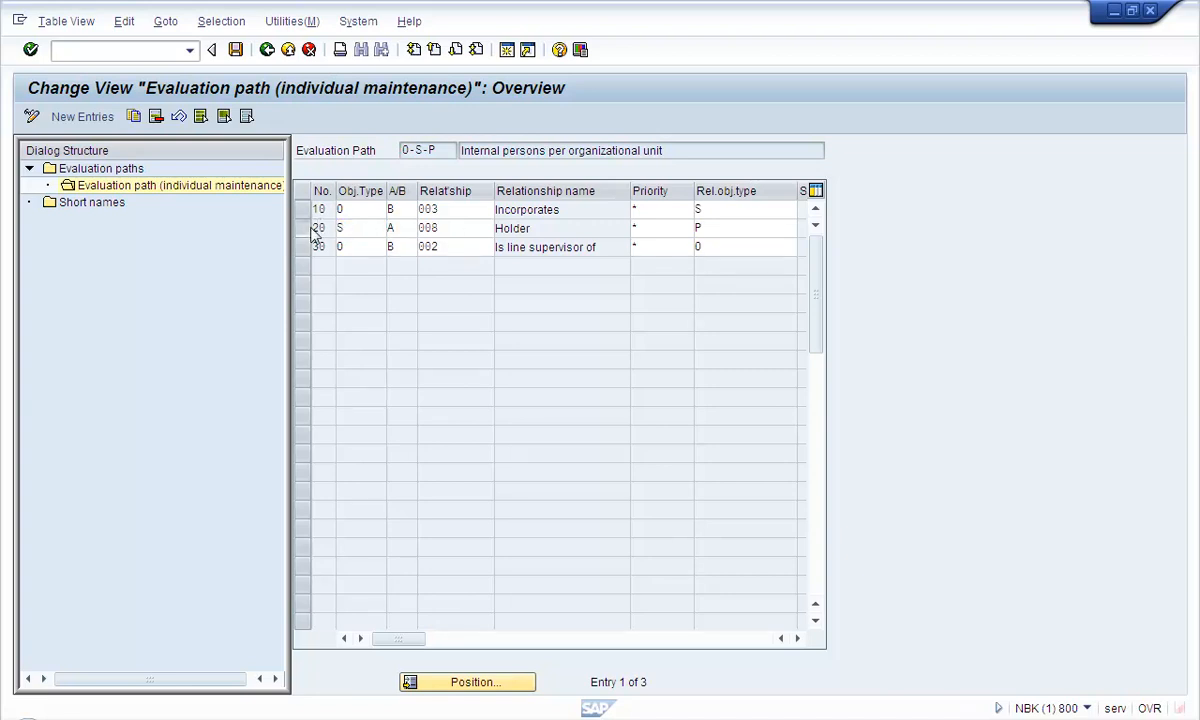
pyautogui.click(308, 228)
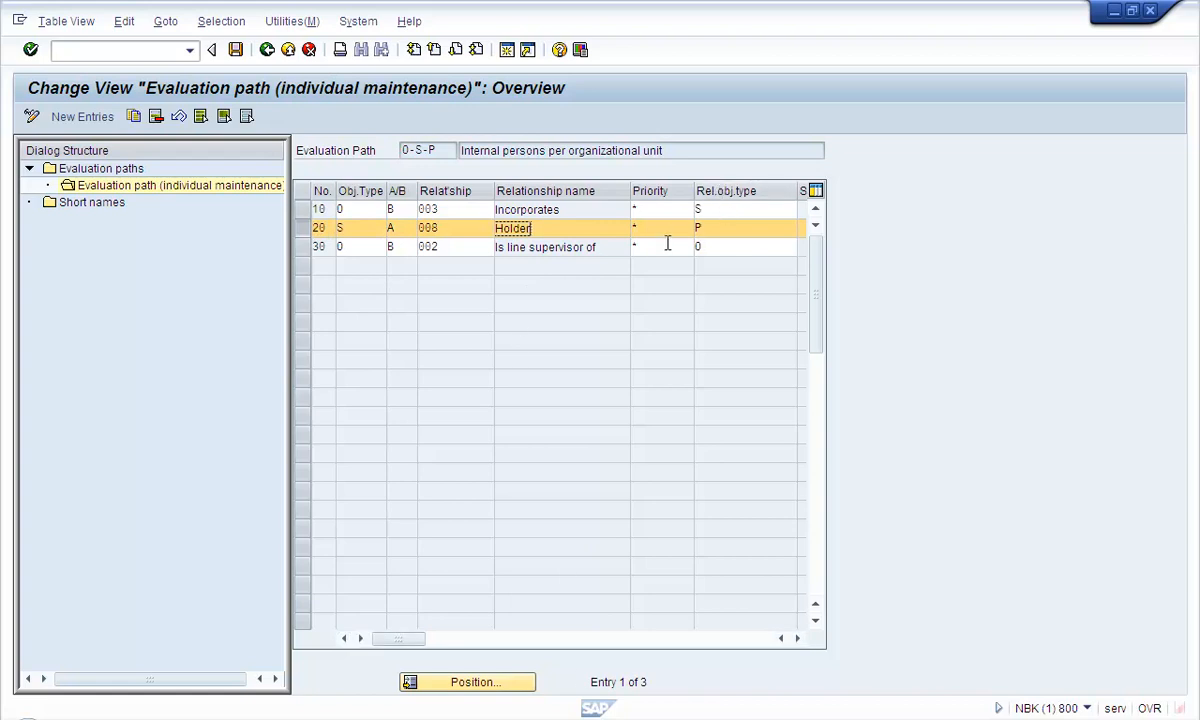
# - Compare the object type and related object type of entry 10 with those of entry 20, including entry 20's relationship name
pyautogui.click(340, 209)
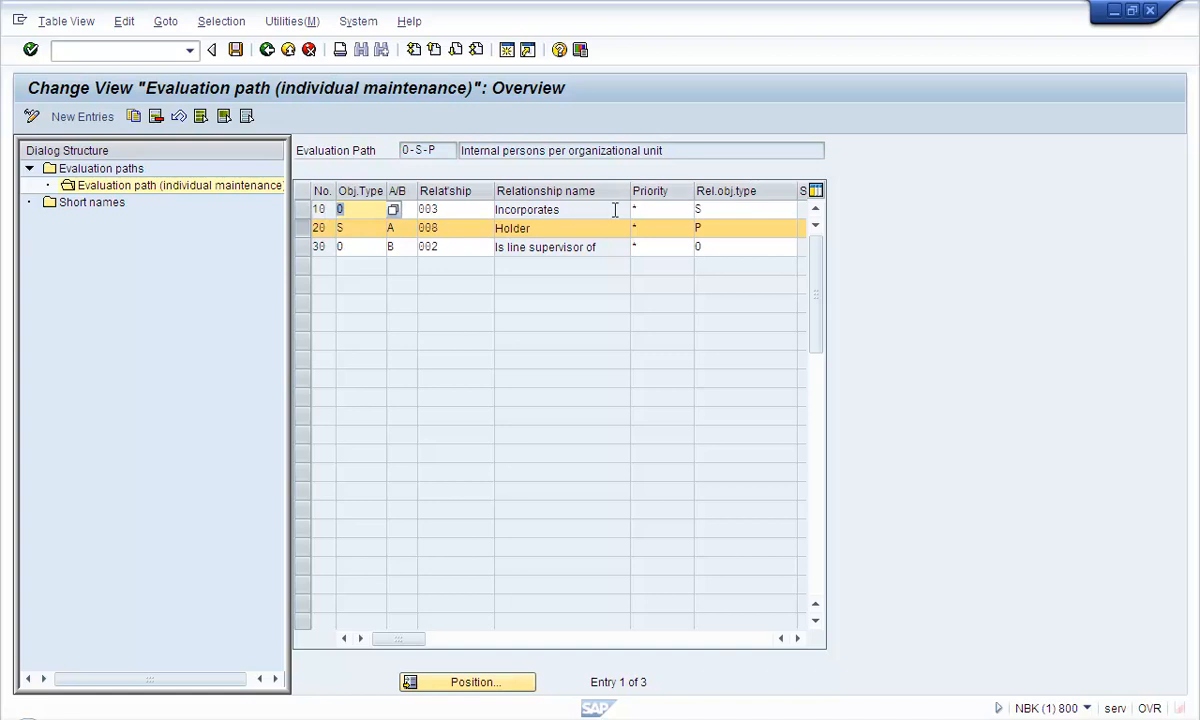
pyautogui.click(712, 209)
pyautogui.click(320, 228)
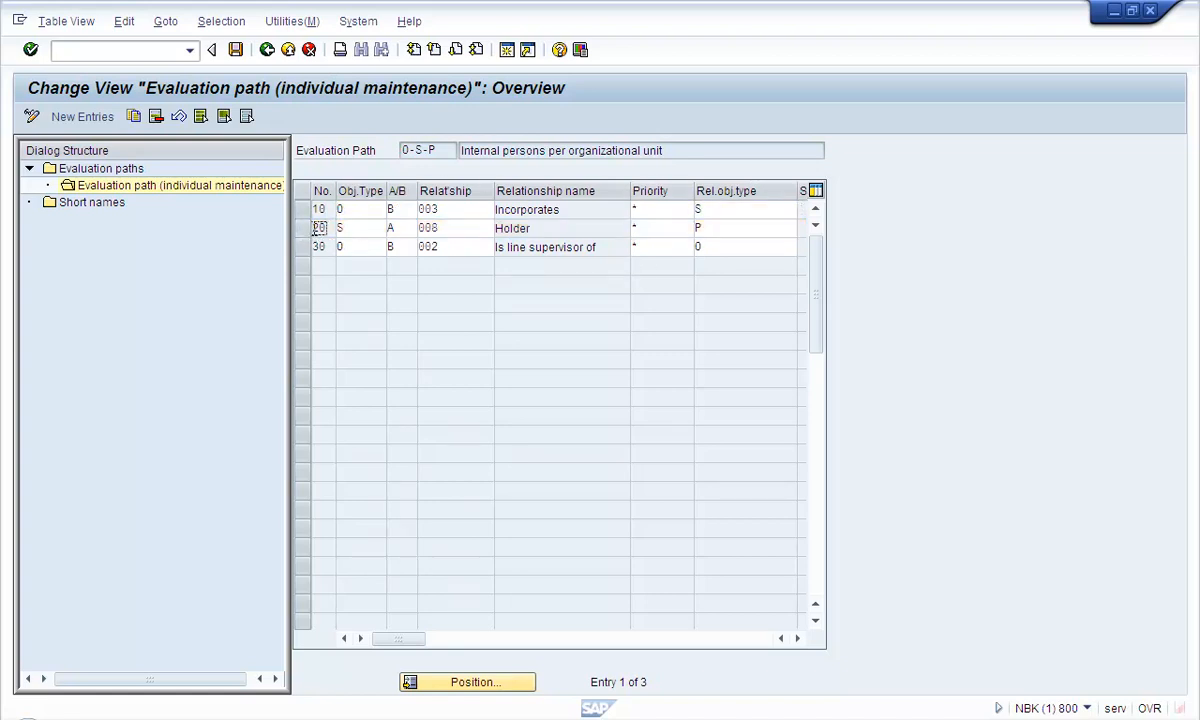
pyautogui.click(497, 228)
pyautogui.click(705, 228)
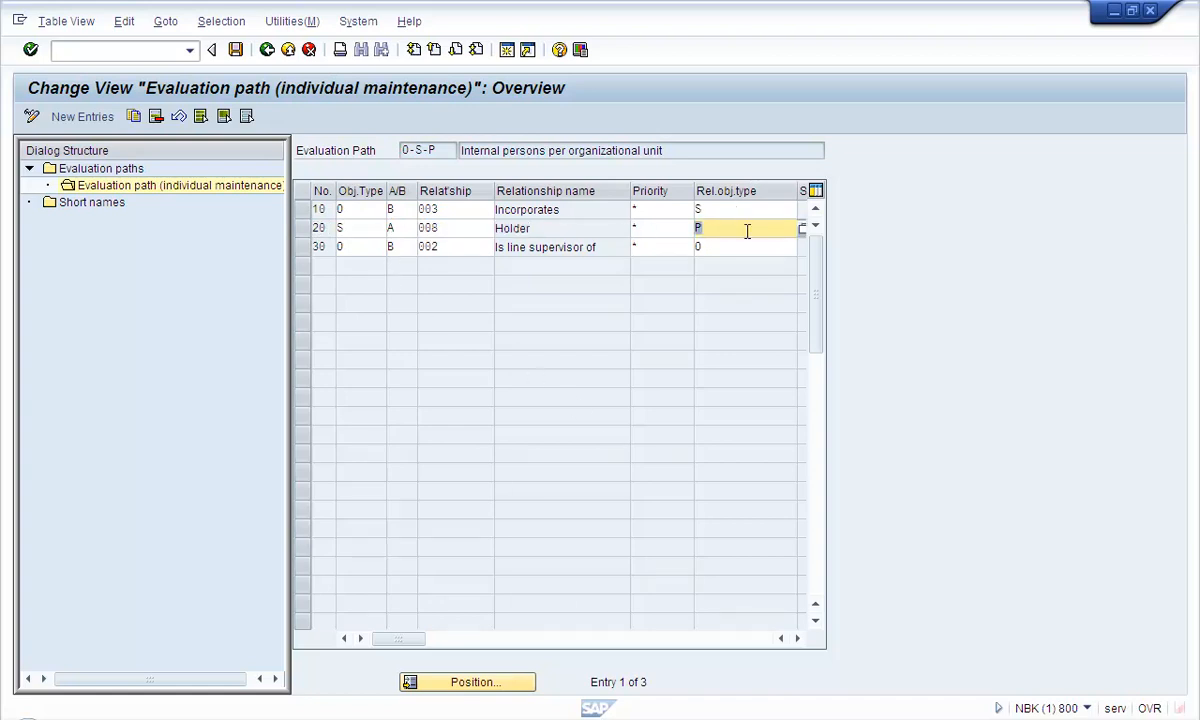
pyautogui.click(346, 227)
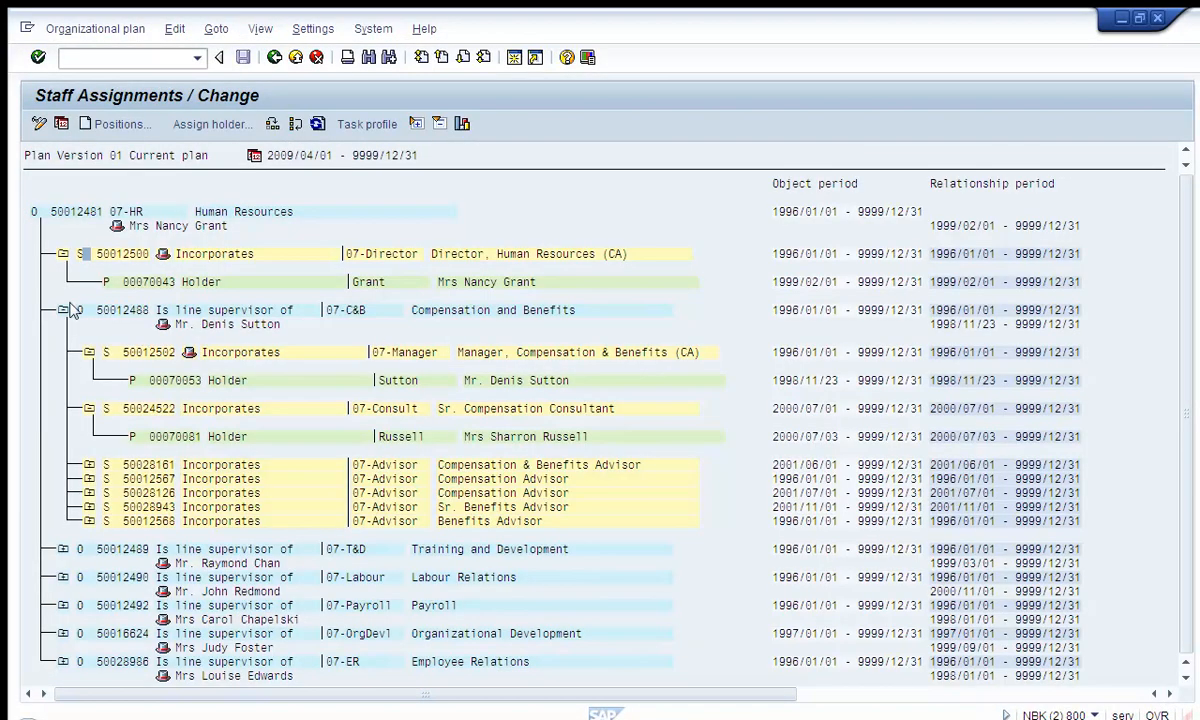
# - In Staff Assignments, collapse the HR director, Compensation & Benefits manager and Sr. Compensation Consultant positions to hide their holders
pyautogui.click(62, 253)
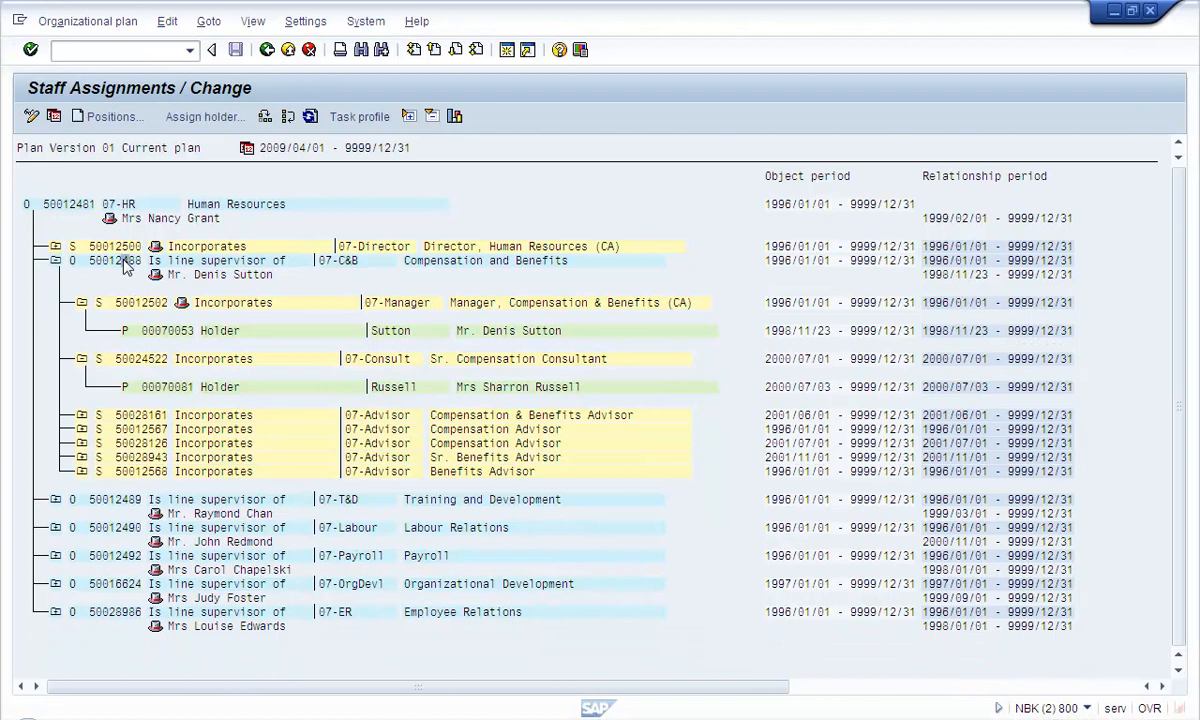
pyautogui.click(85, 304)
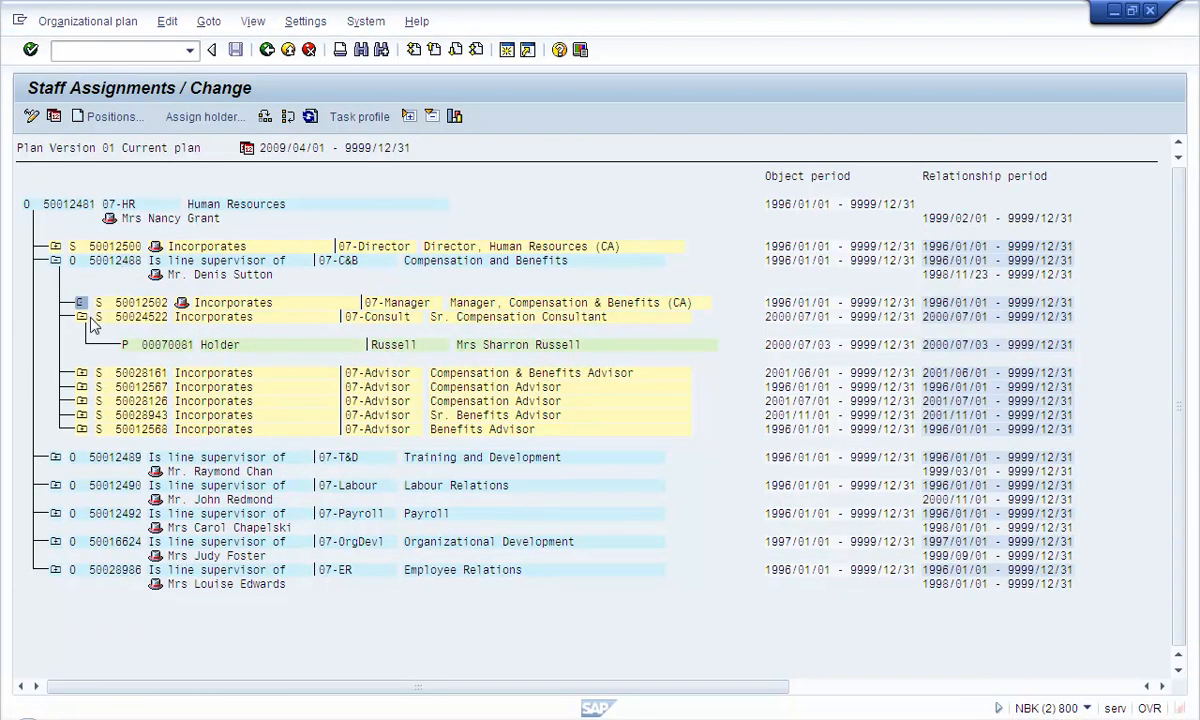
pyautogui.click(82, 317)
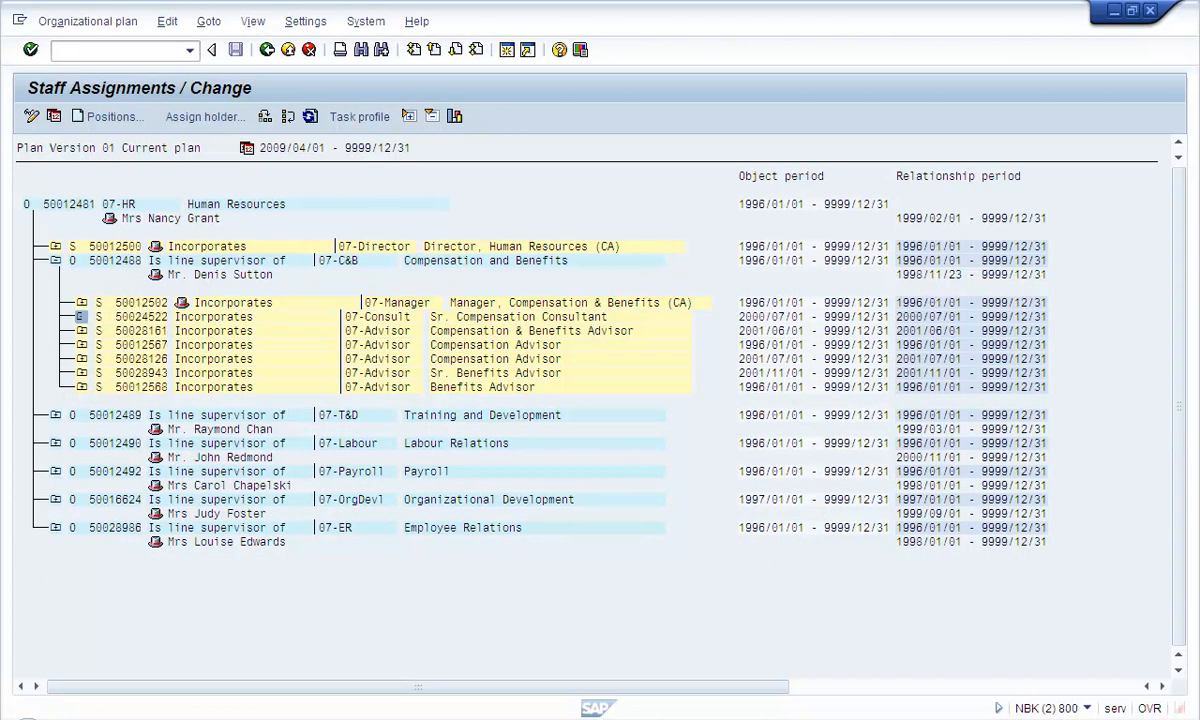
# - In the path definition, check entry 10's related object type, then mark entry 20 and examine its A/B specification, relationship name and object type
pyautogui.click(316, 212)
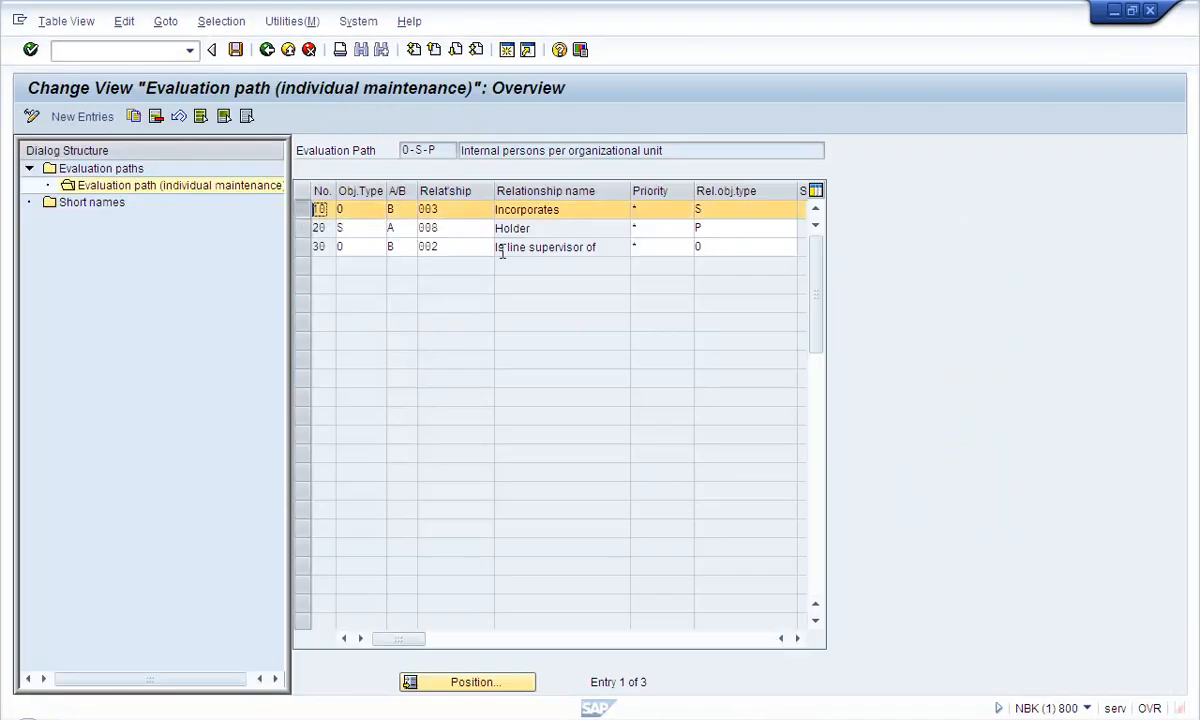
pyautogui.click(716, 209)
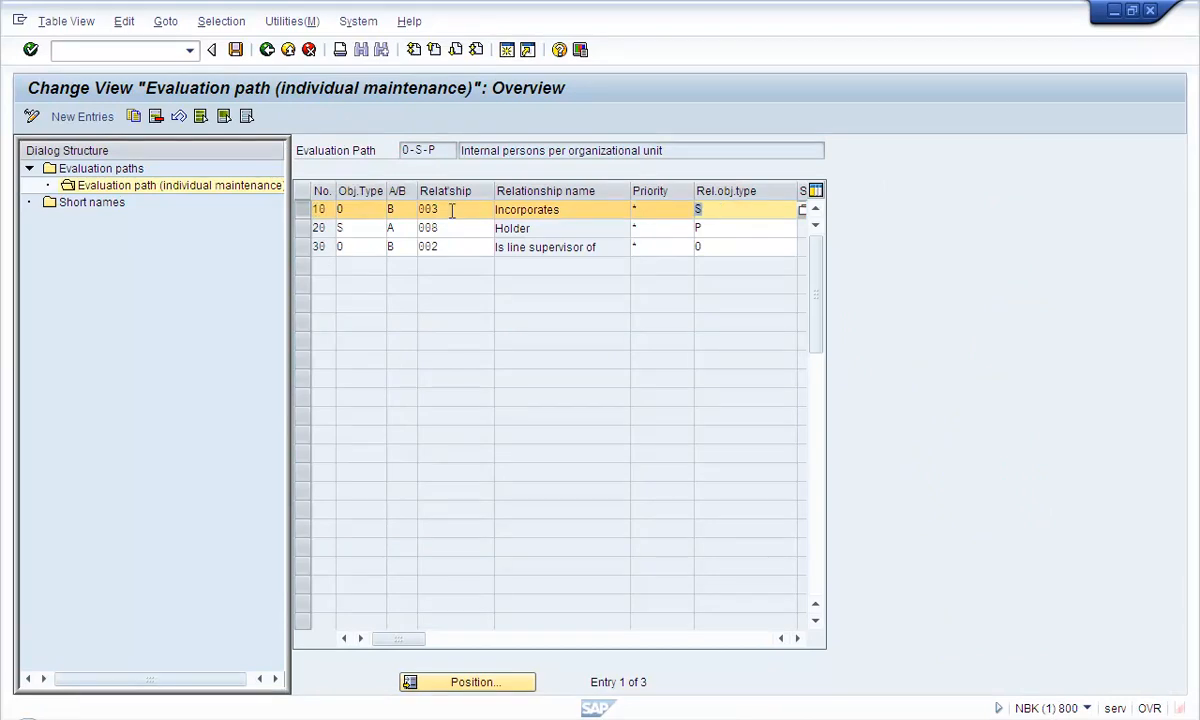
pyautogui.click(303, 228)
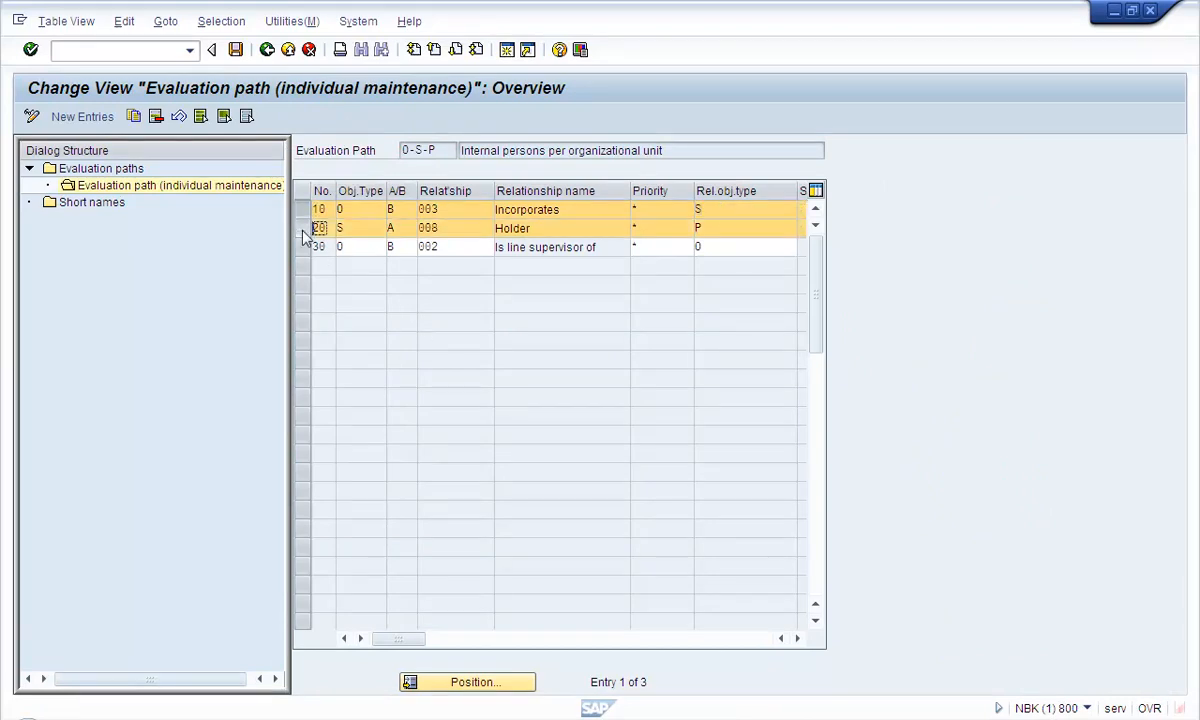
pyautogui.doubleClick(407, 229)
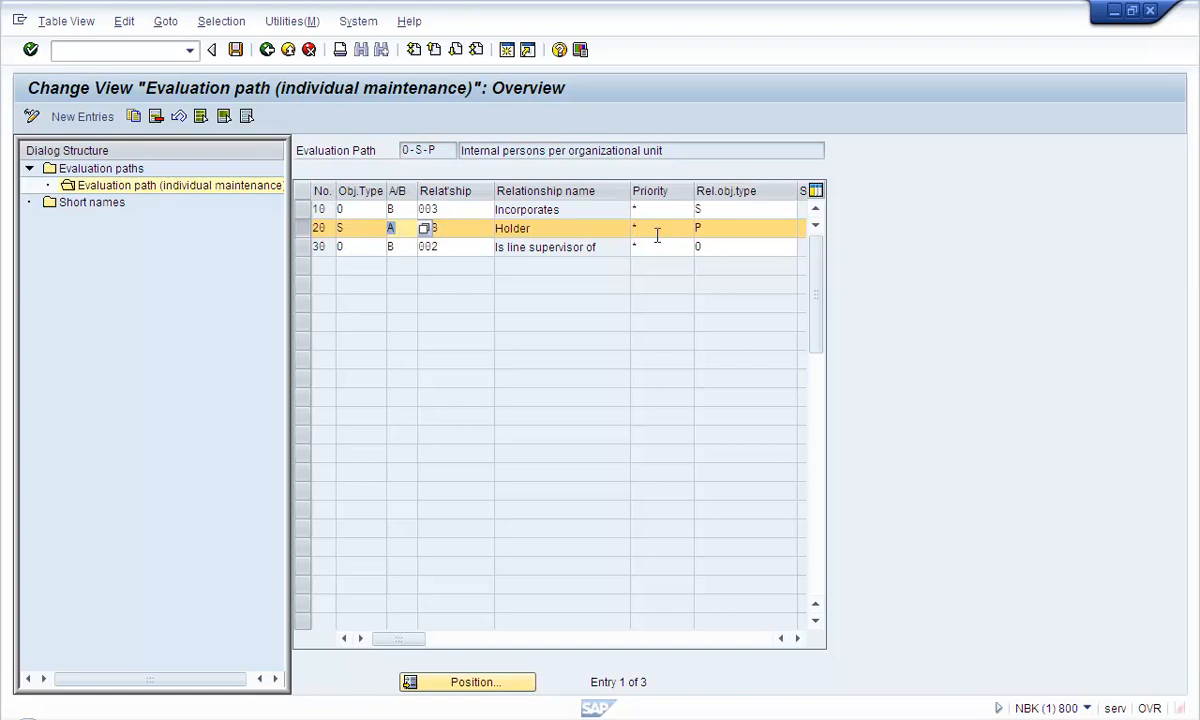
pyautogui.doubleClick(513, 228)
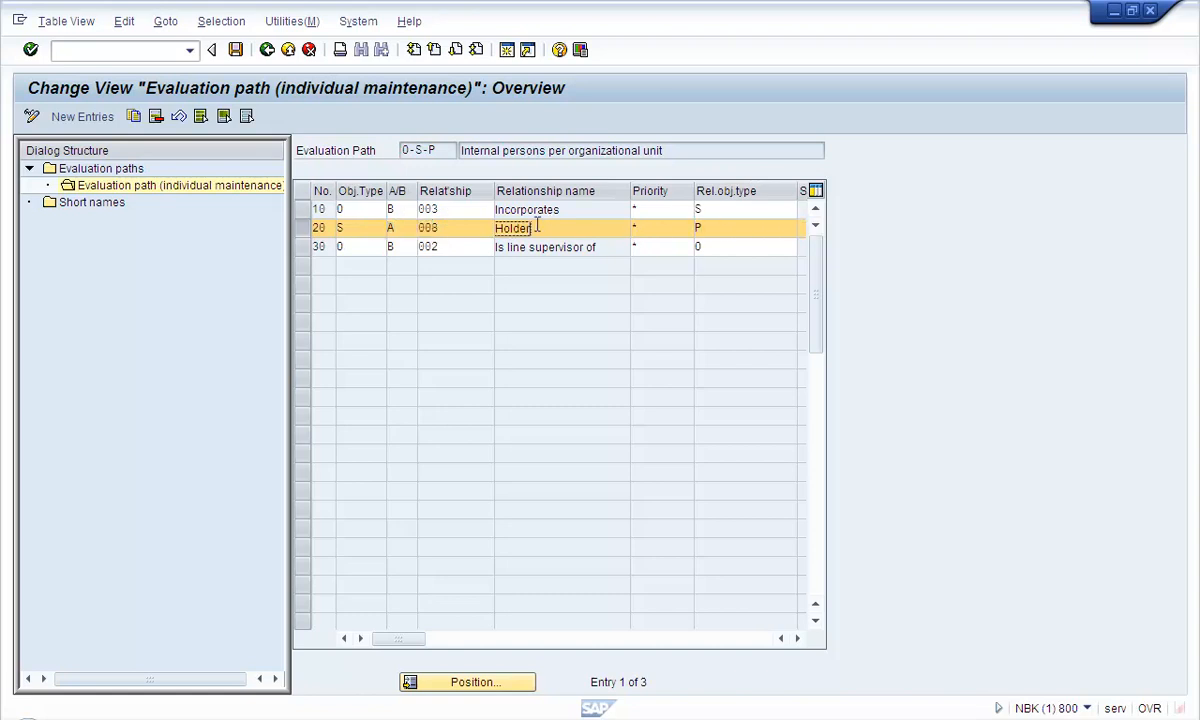
pyautogui.doubleClick(342, 228)
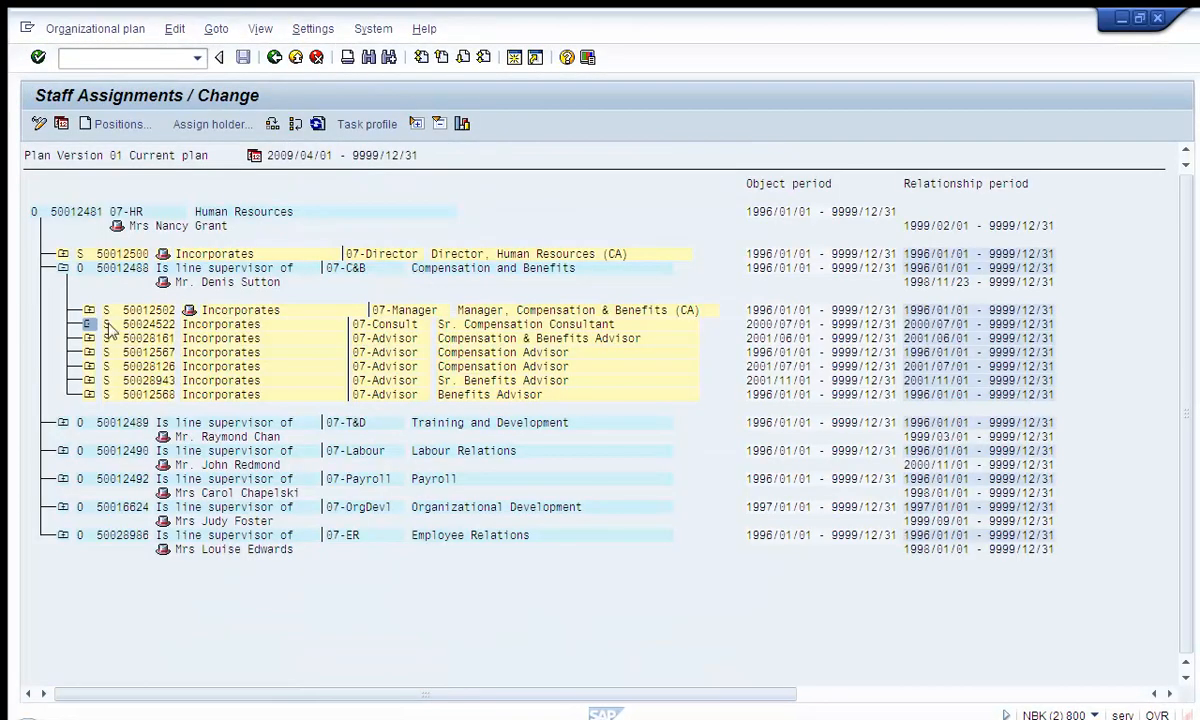
# - In Staff Assignments, expand the manager, Sr. Compensation Consultant and Compensation & Benefits Advisor positions to view their holders
pyautogui.click(89, 325)
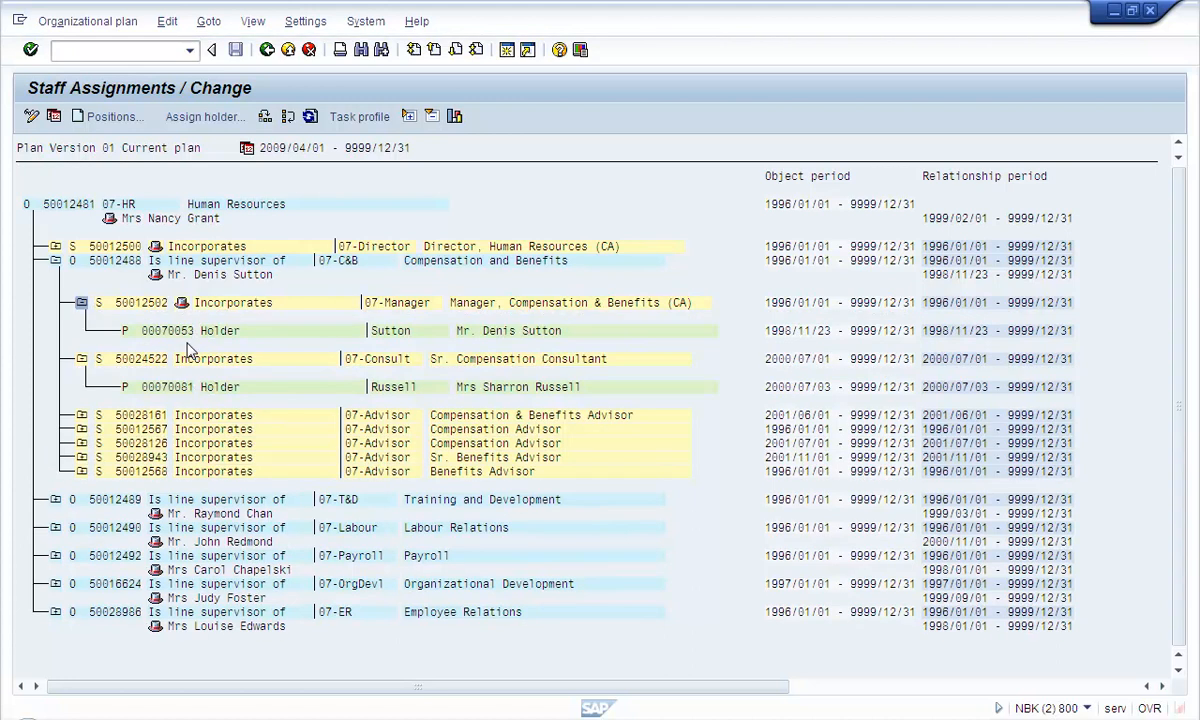
pyautogui.click(84, 416)
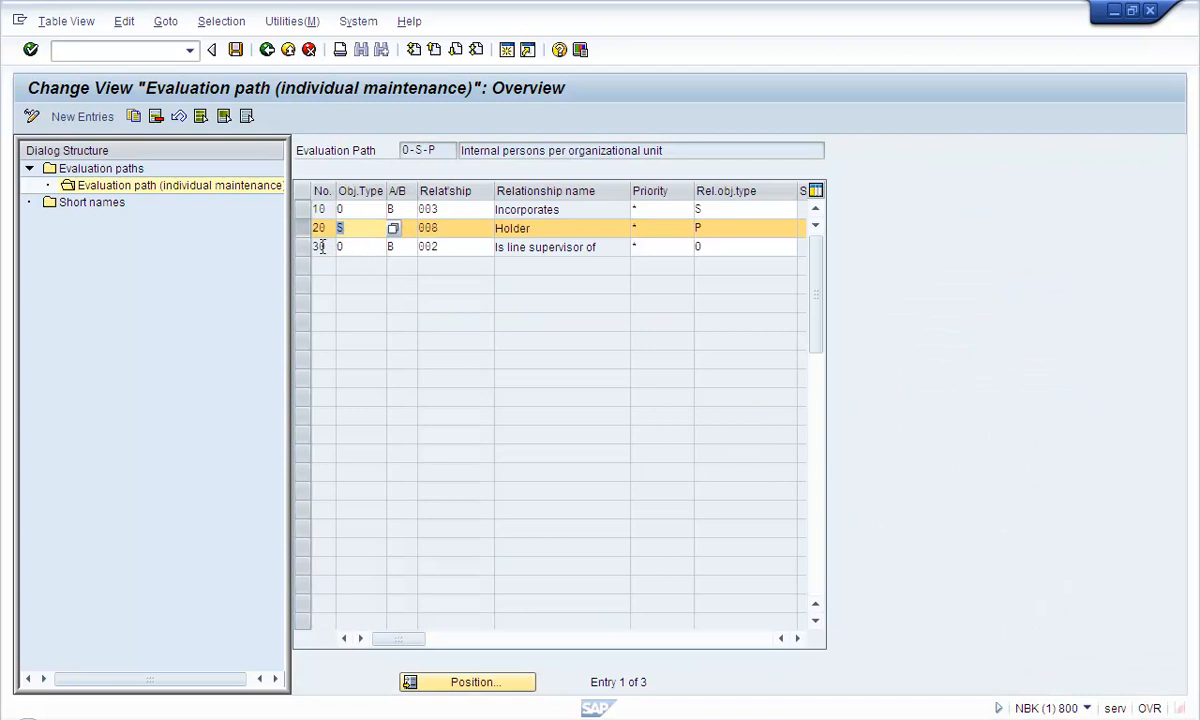
# - Mark only entry 30 in the path definition and examine its object type and related object type
pyautogui.click(303, 247)
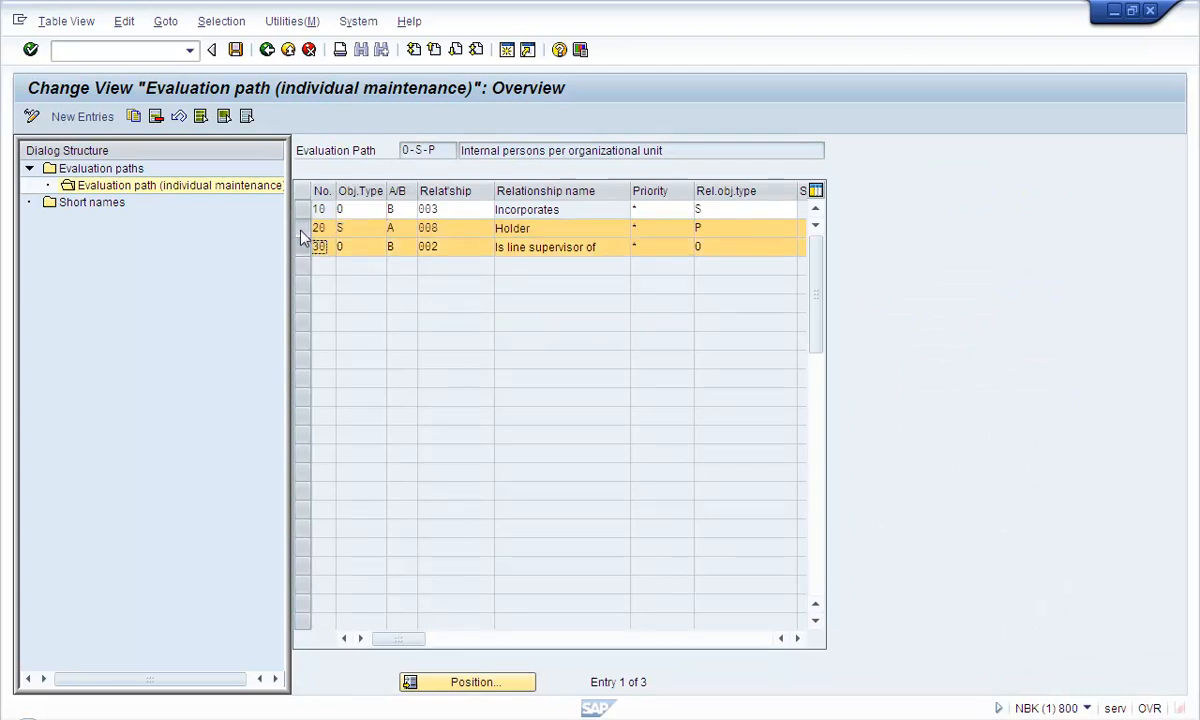
pyautogui.click(302, 228)
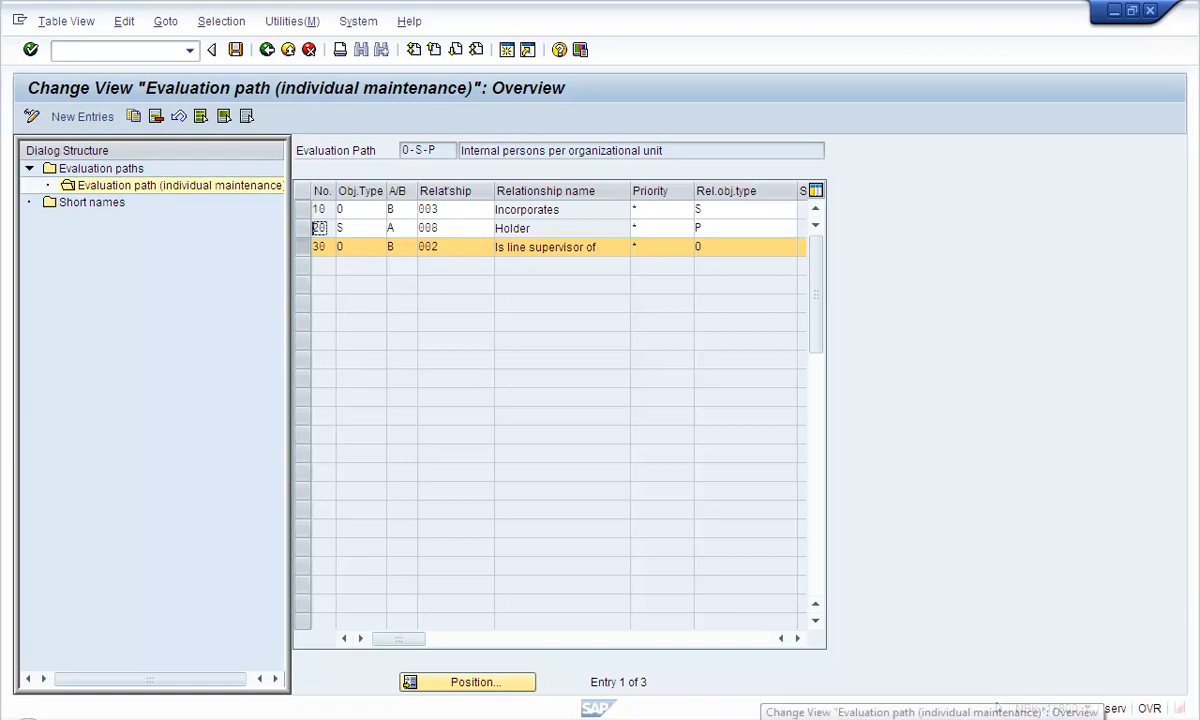
pyautogui.click(340, 246)
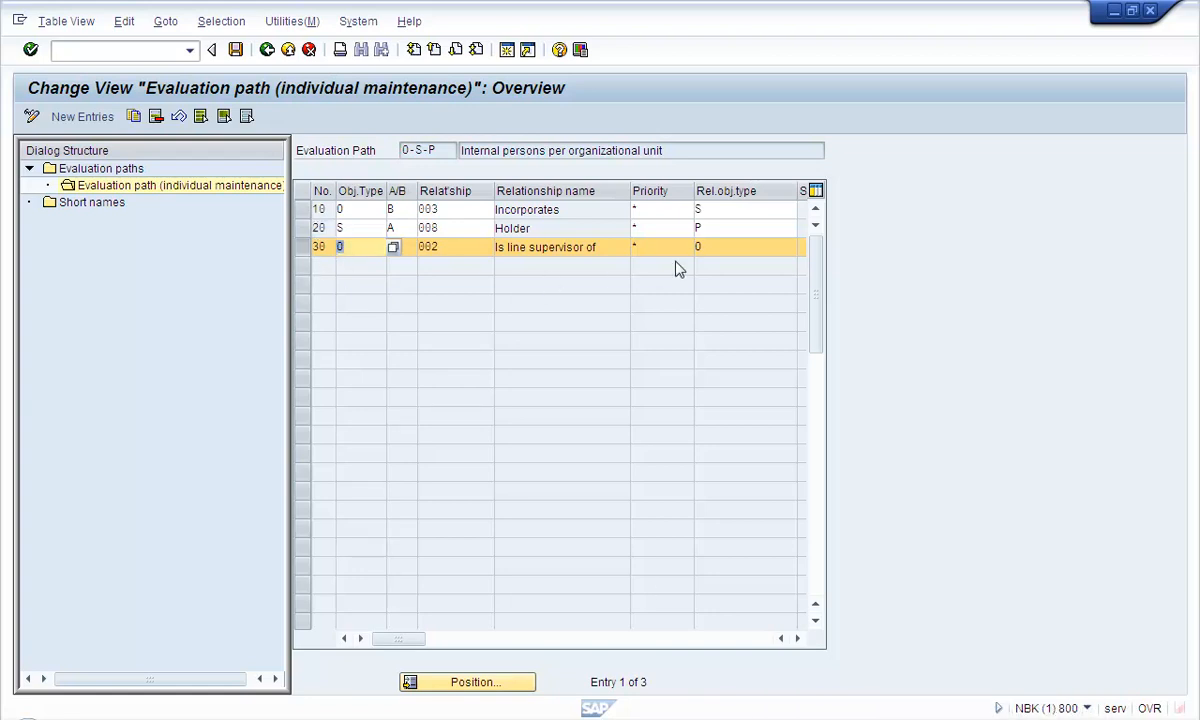
pyautogui.click(766, 246)
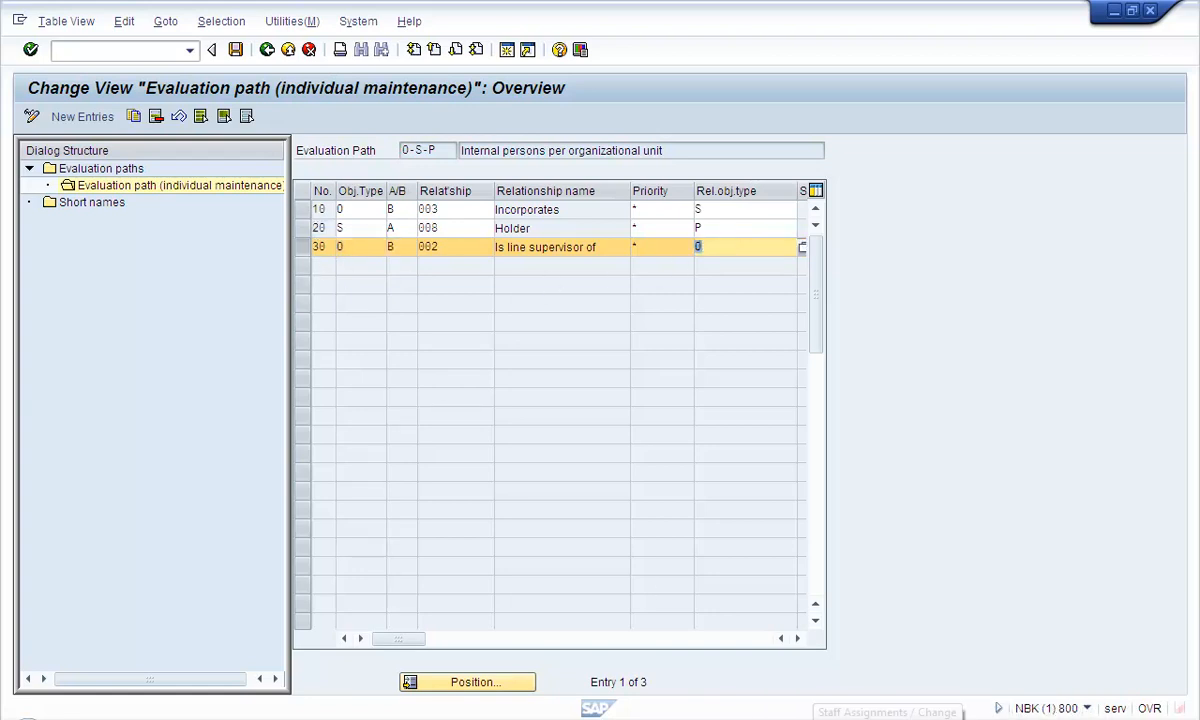
# - In Staff Assignments, collapse the Compensation and Benefits unit to compare the units under Human Resources, and expand it again
pyautogui.click(888, 719)
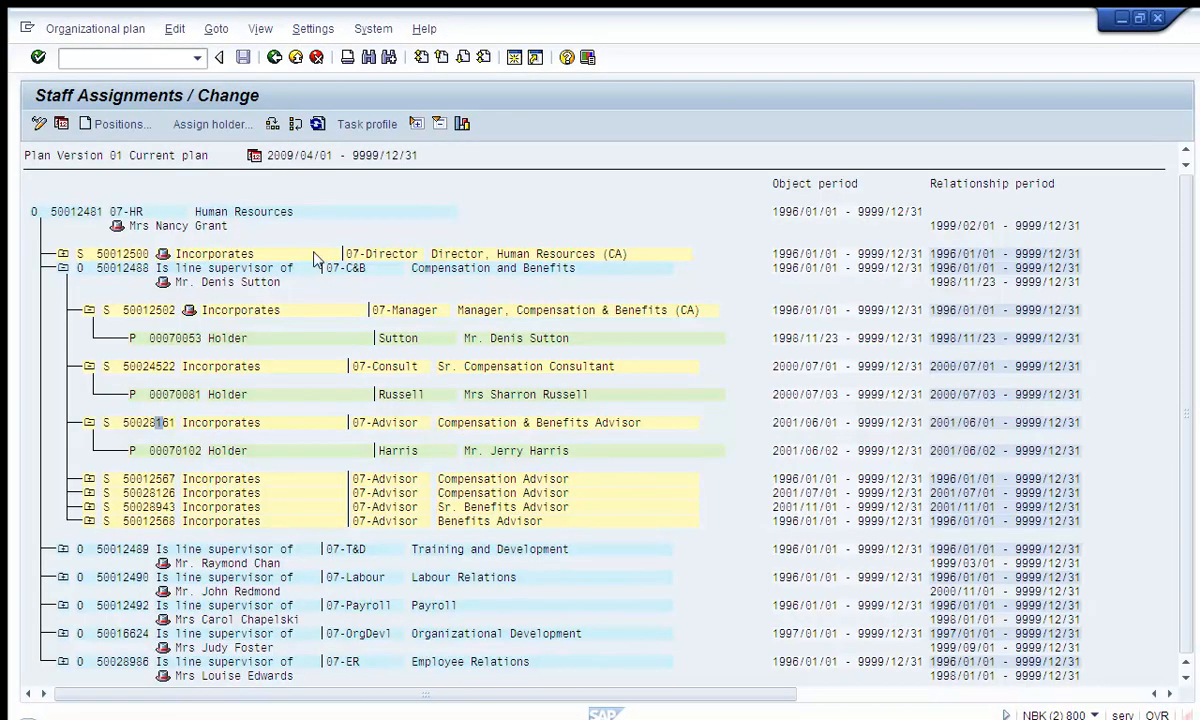
pyautogui.click(63, 268)
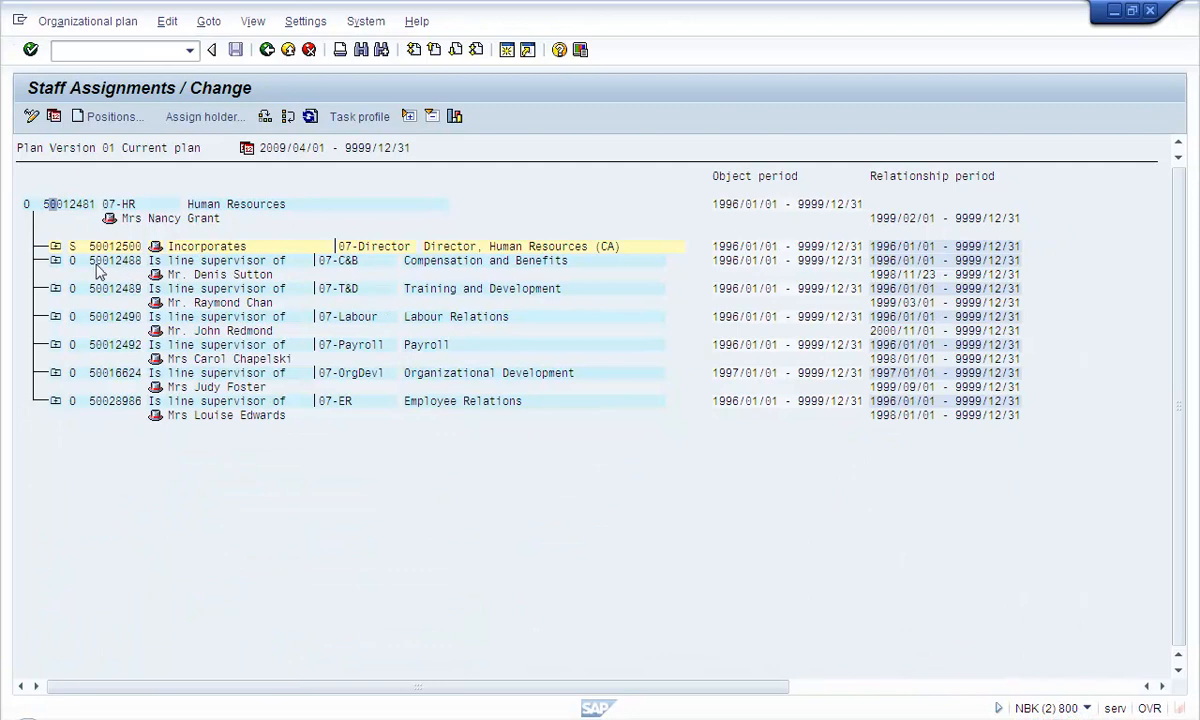
pyautogui.click(87, 261)
pyautogui.click(56, 261)
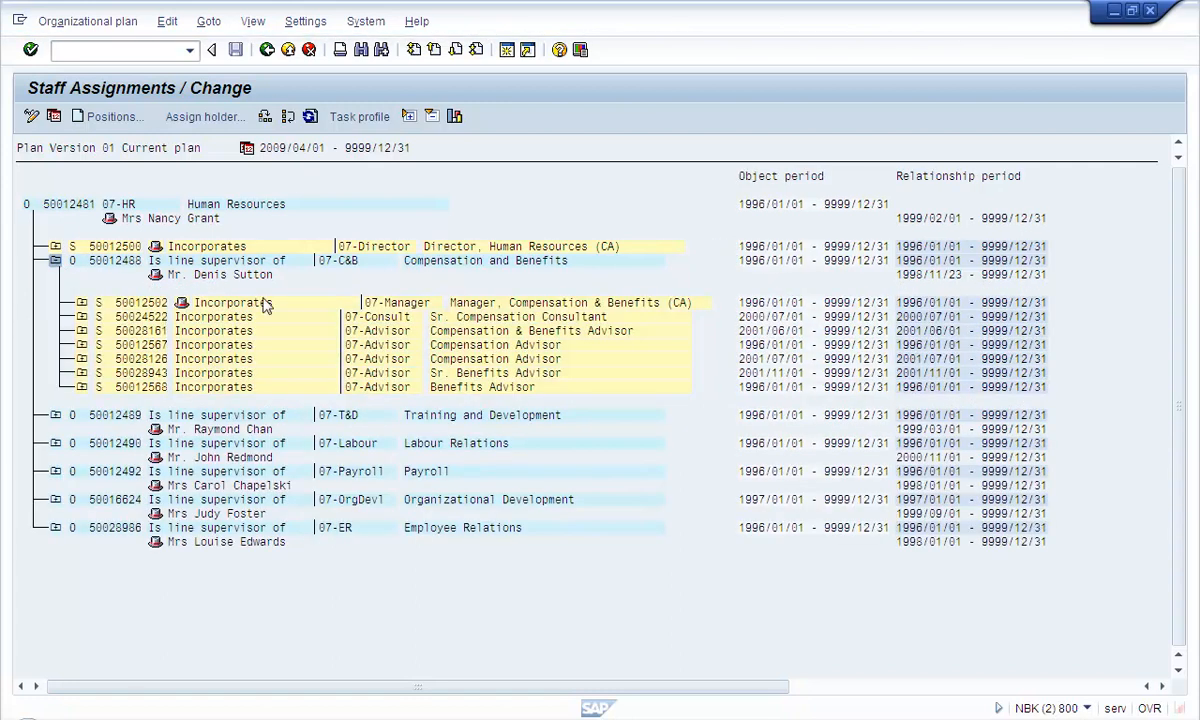
# - In Staff Assignments, collapse the Compensation and Benefits unit and compare its object type with that of the parent Human Resources unit
pyautogui.click(55, 261)
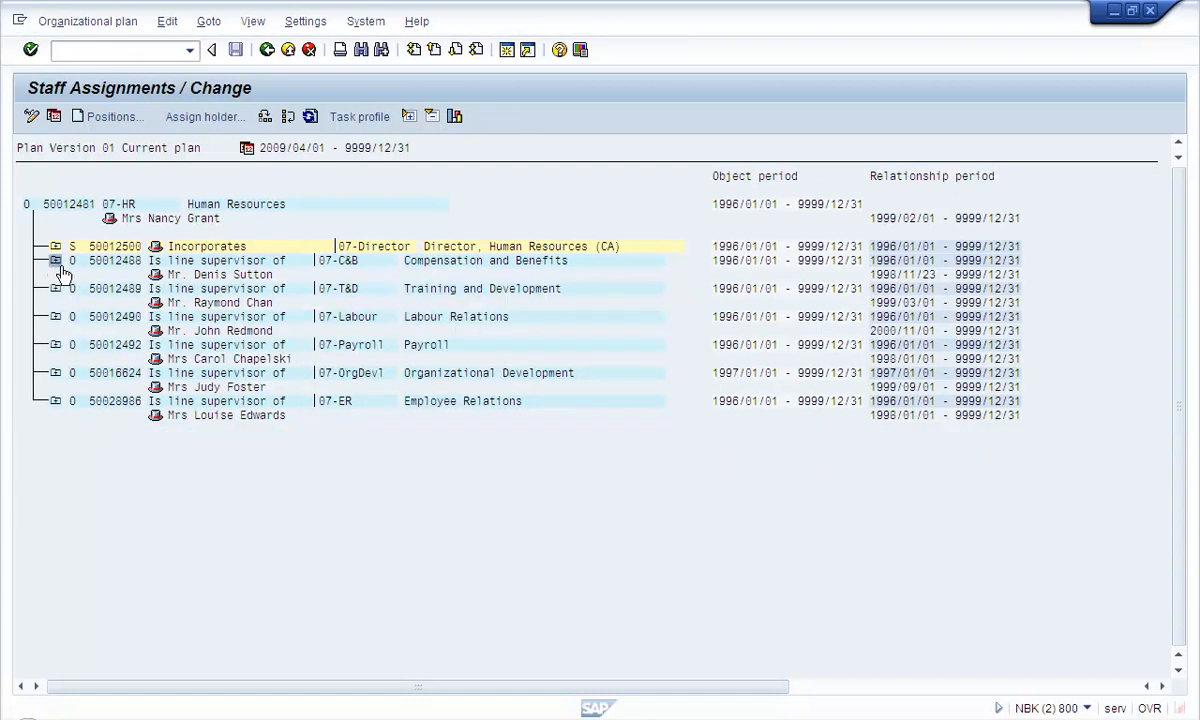
pyautogui.click(88, 204)
pyautogui.doubleClick(80, 259)
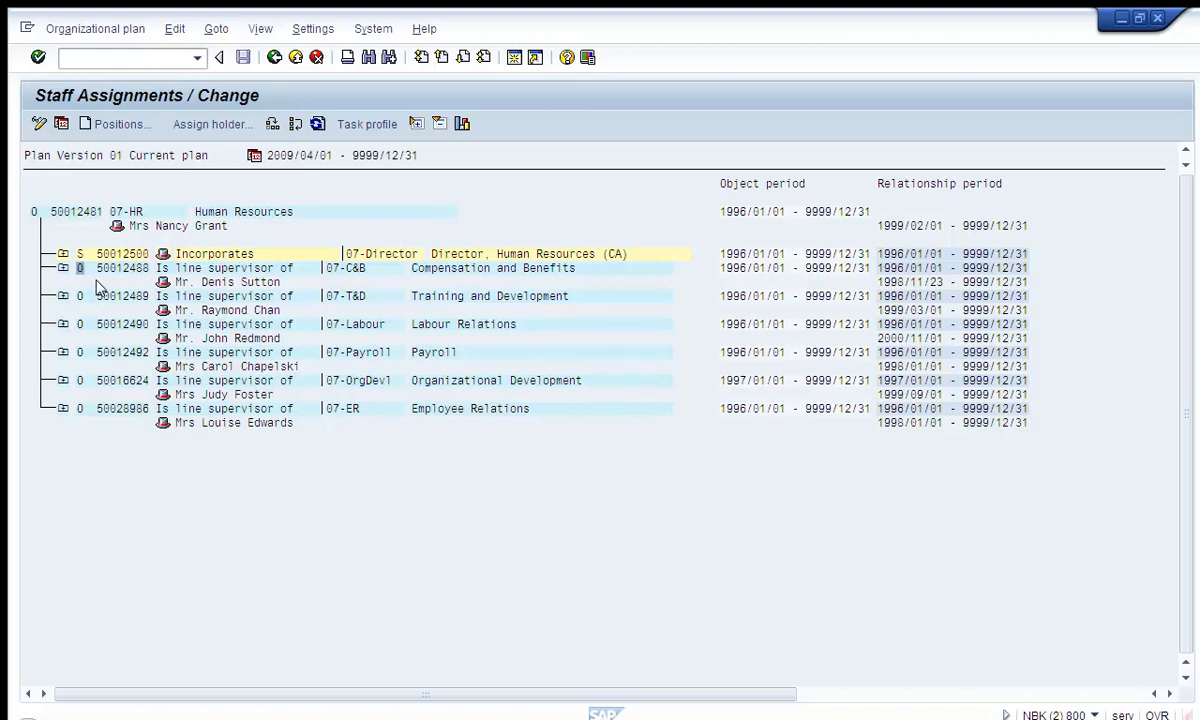
pyautogui.click(126, 269)
pyautogui.click(53, 211)
# - Expand the Compensation and Benefits unit again to examine the positions it incorporates
pyautogui.click(64, 268)
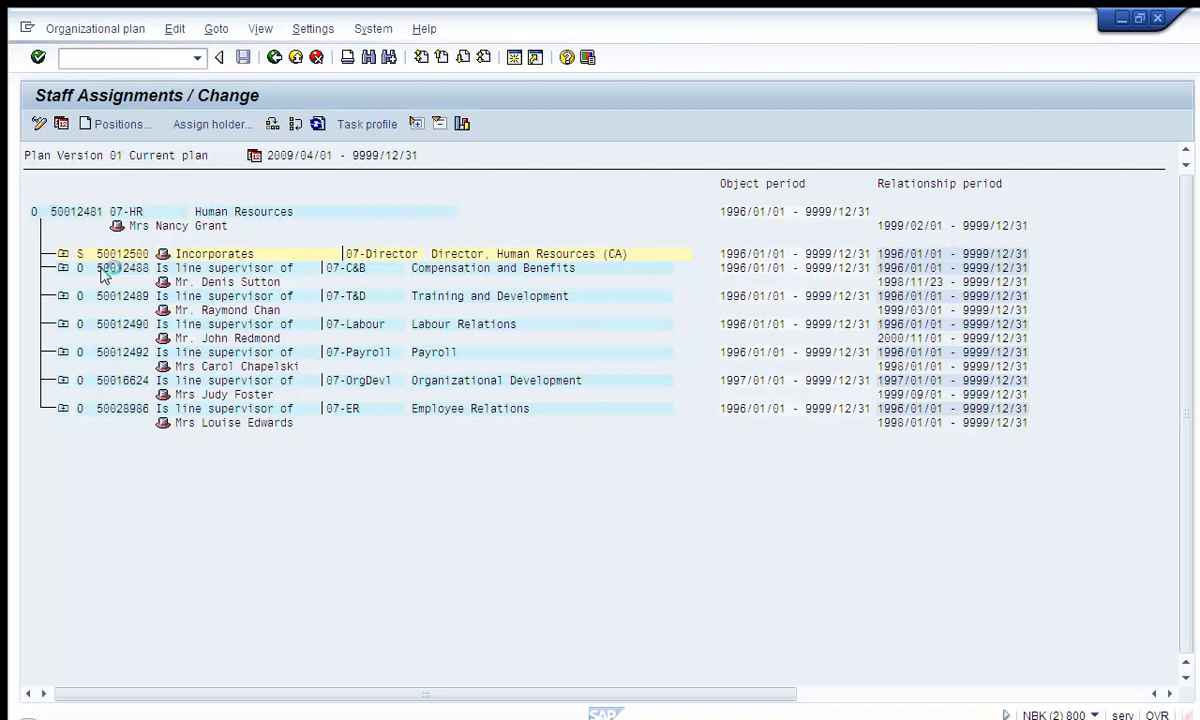
pyautogui.click(96, 258)
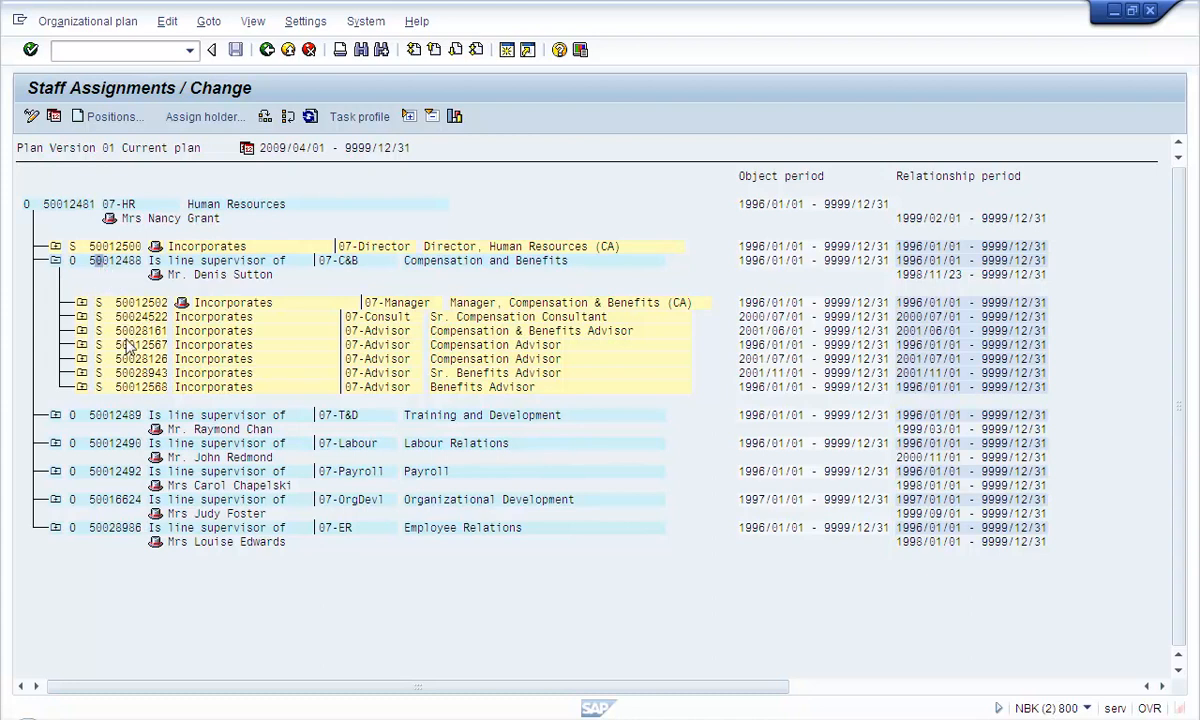
pyautogui.click(119, 261)
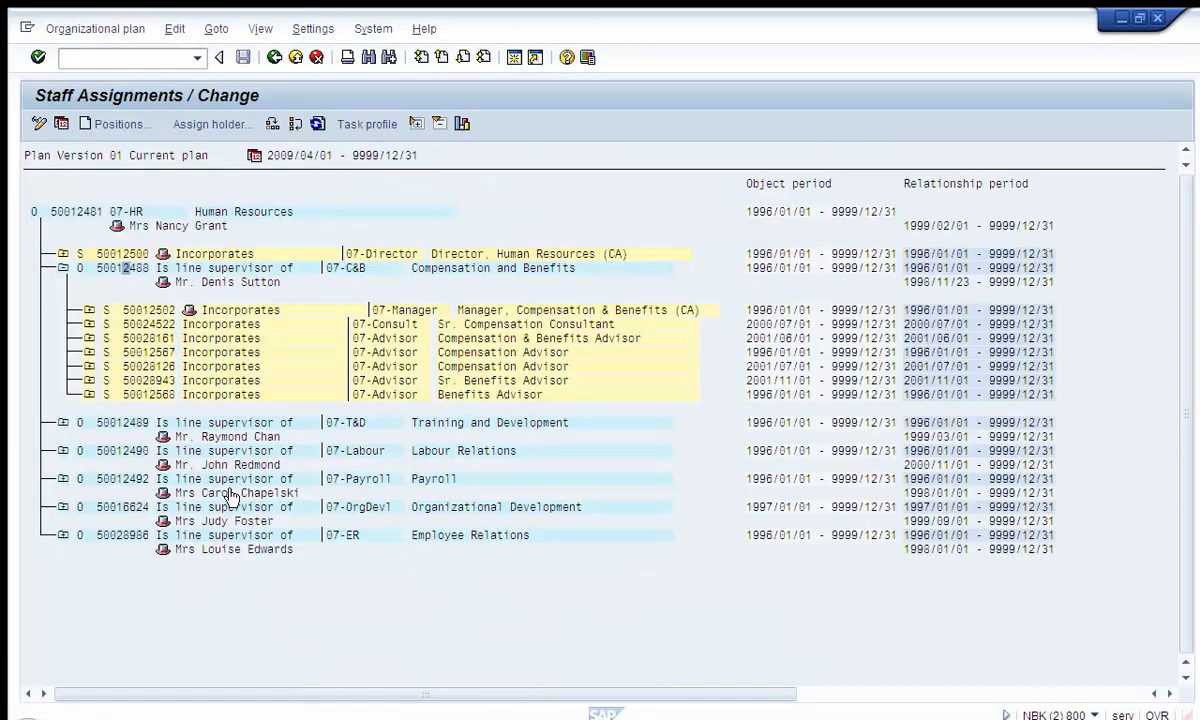
# - Compare entry 30 of the path definition with the staff structure by expanding Employee Relations and its subordinate Recruiting unit
pyautogui.click(63, 535)
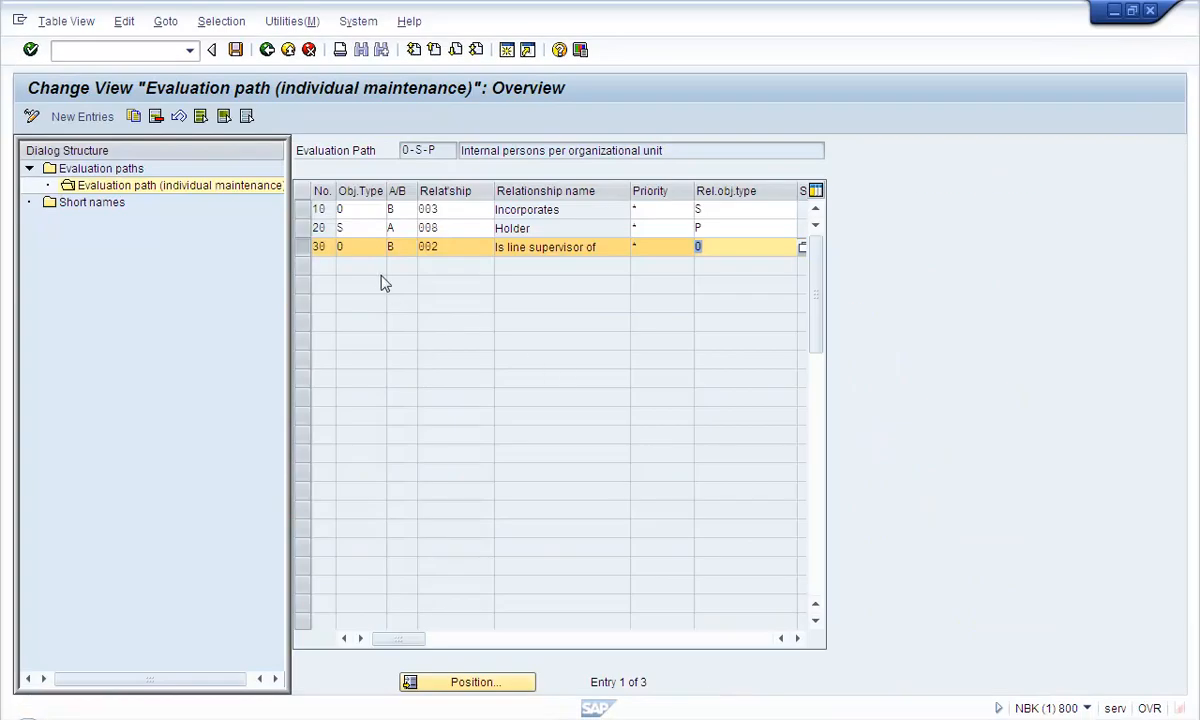
pyautogui.click(316, 248)
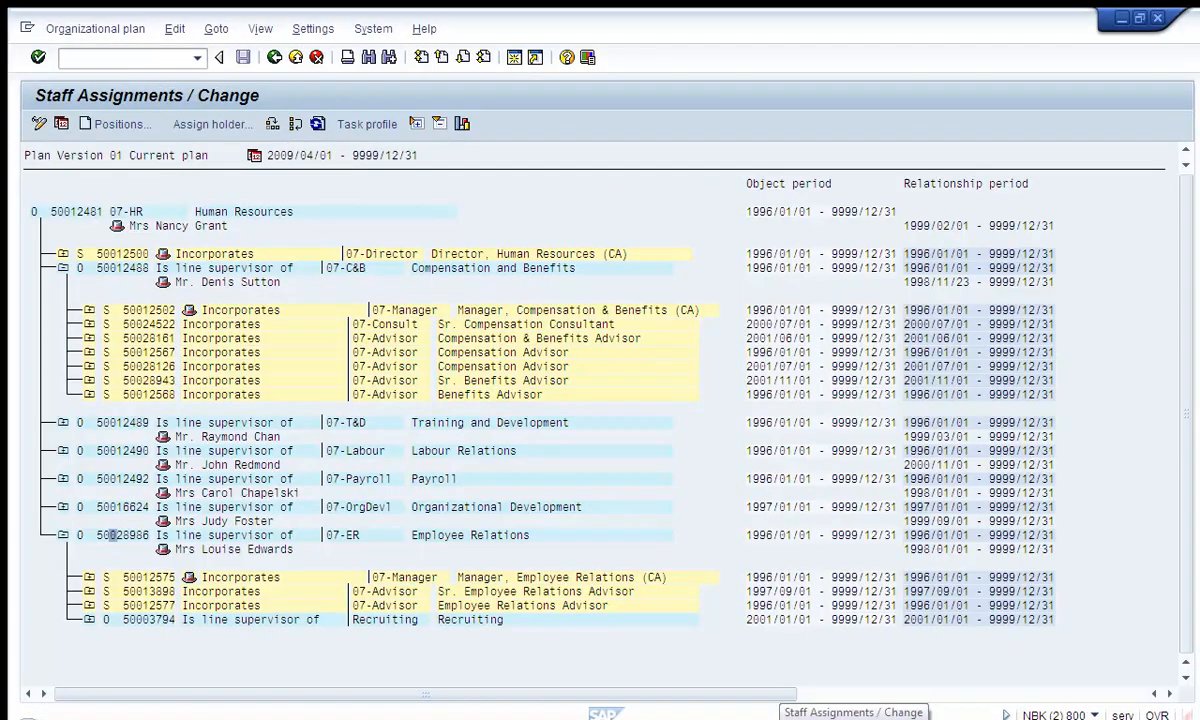
pyautogui.click(89, 619)
pyautogui.click(133, 587)
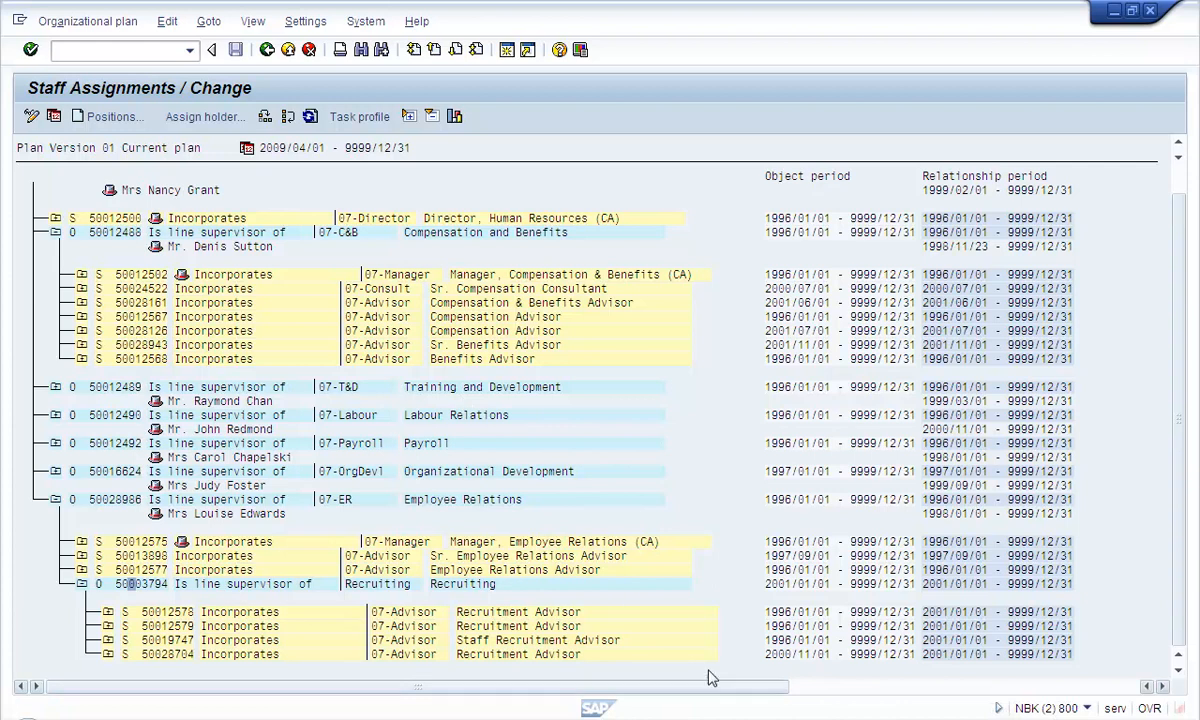
# - Return to the O-S-P evaluation path definition and clear the marking of entry 30
pyautogui.click(690, 718)
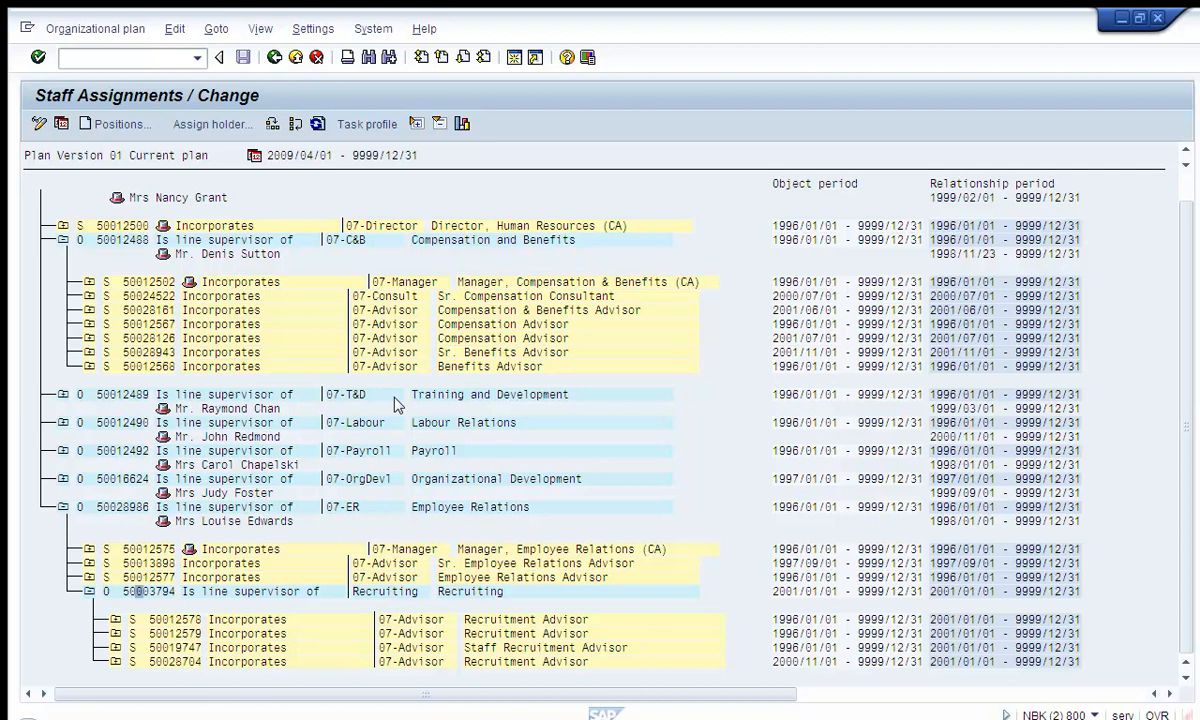
pyautogui.click(684, 718)
pyautogui.click(684, 718)
pyautogui.click(684, 718)
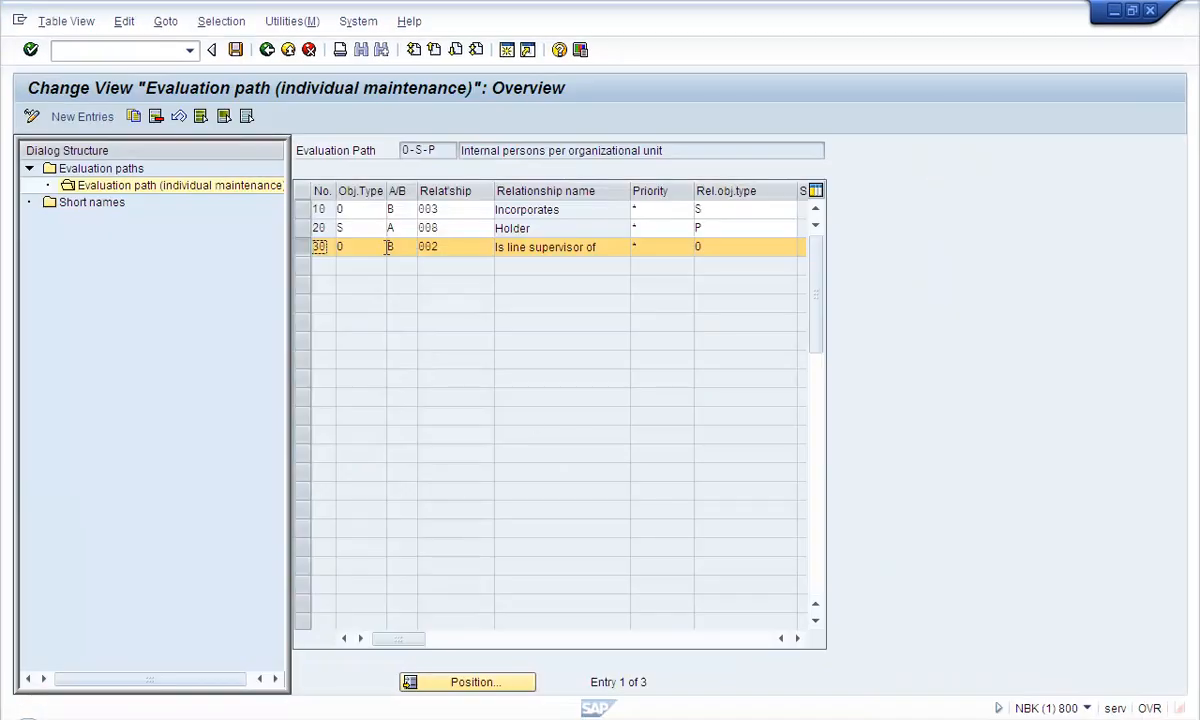
pyautogui.click(302, 247)
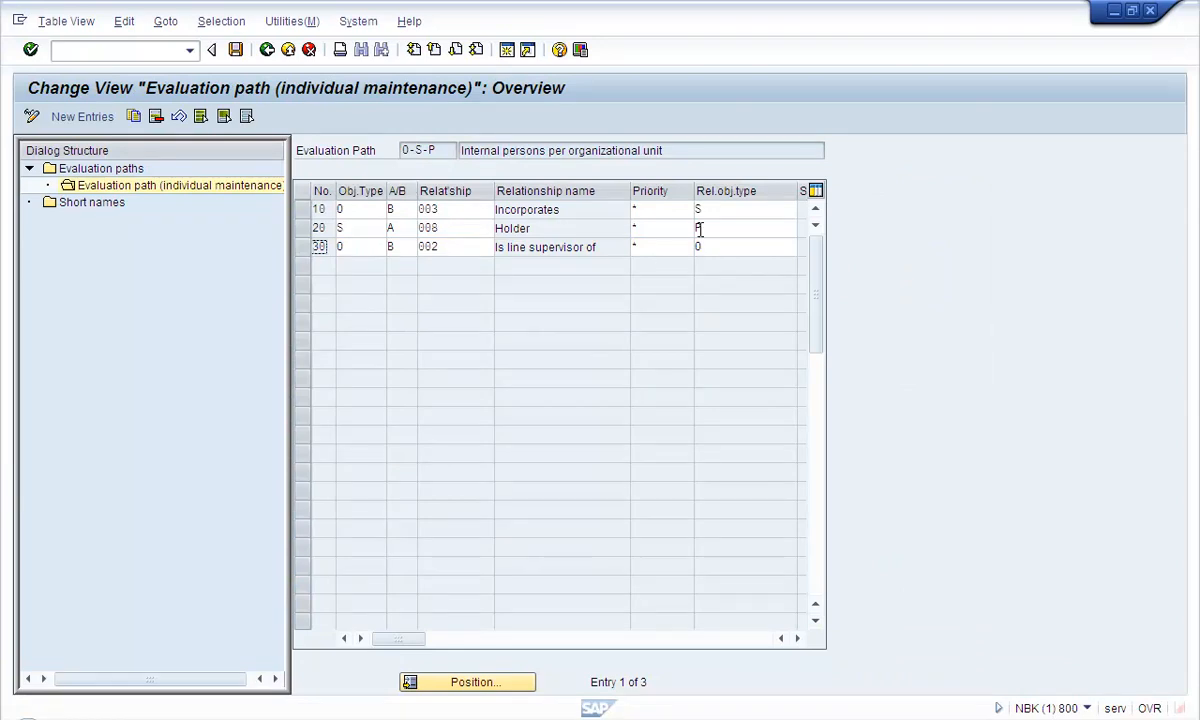
# - Compare the object type and related object type of entries 10 and 20 to follow how one entry leads to the other
pyautogui.click(343, 210)
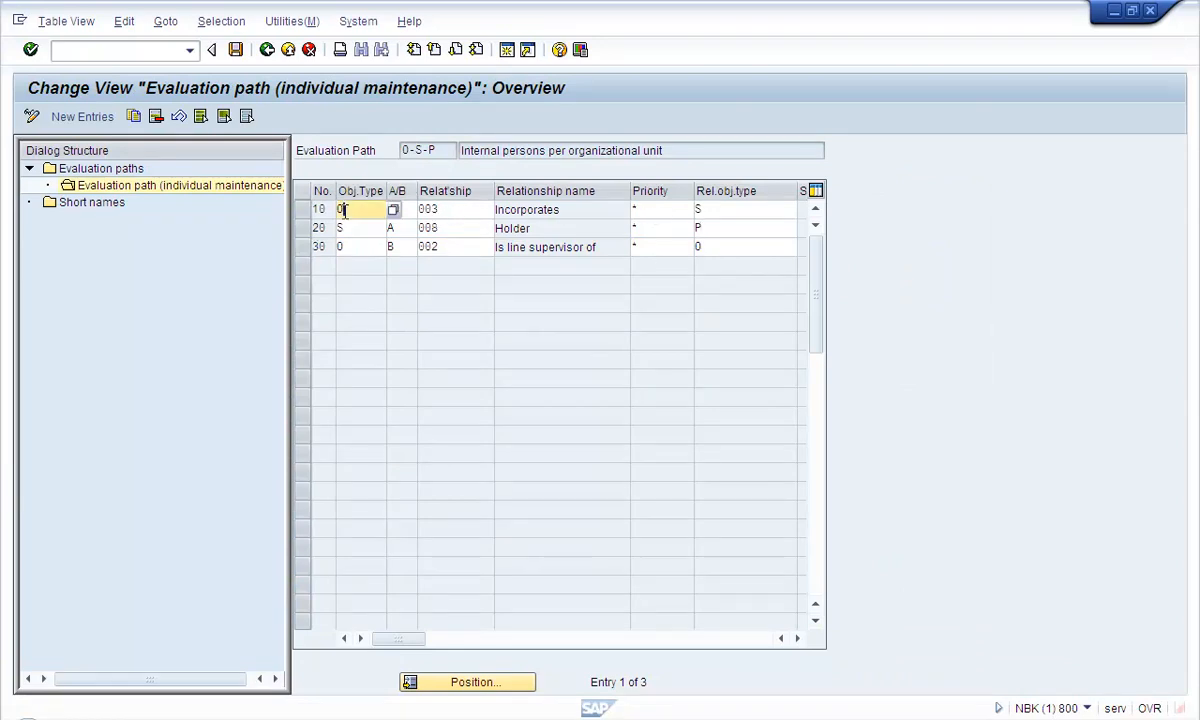
pyautogui.click(718, 210)
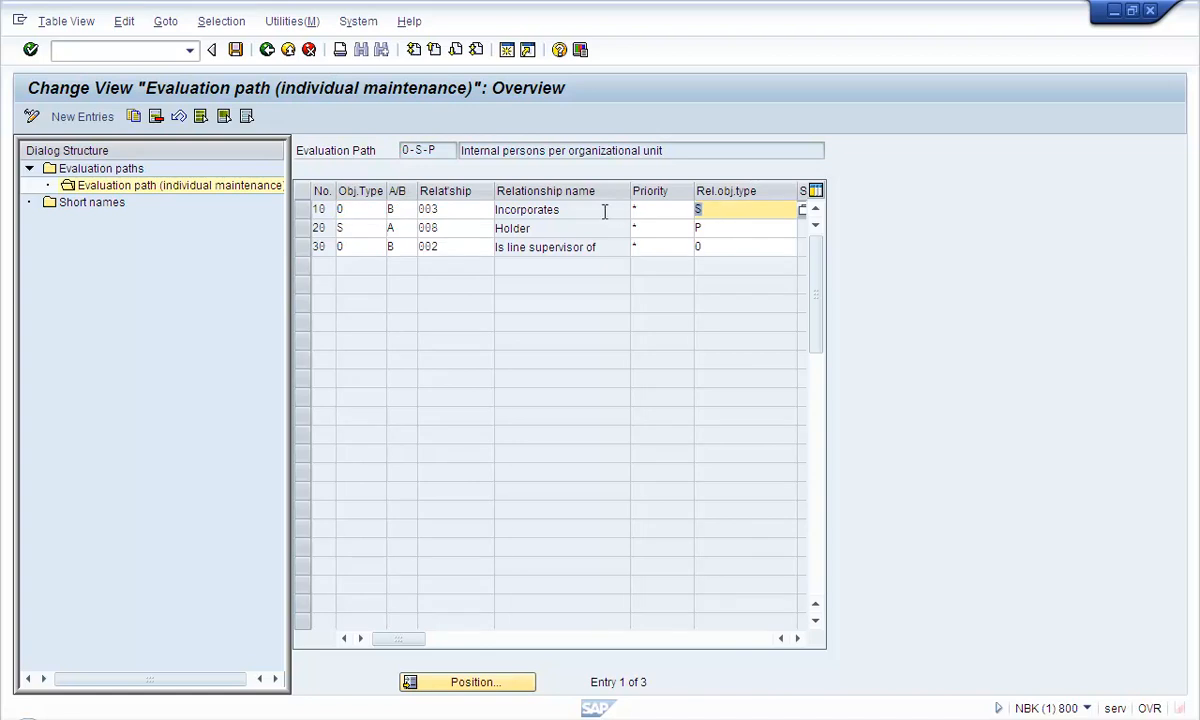
pyautogui.click(348, 209)
pyautogui.click(348, 229)
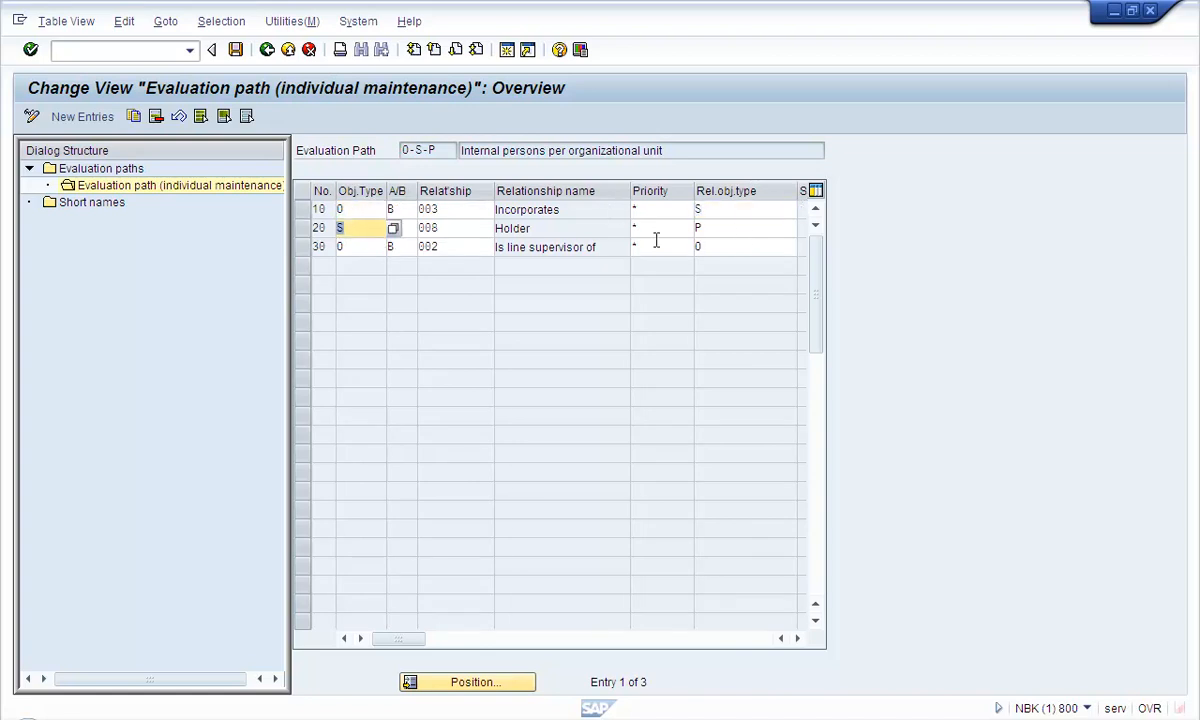
pyautogui.click(716, 229)
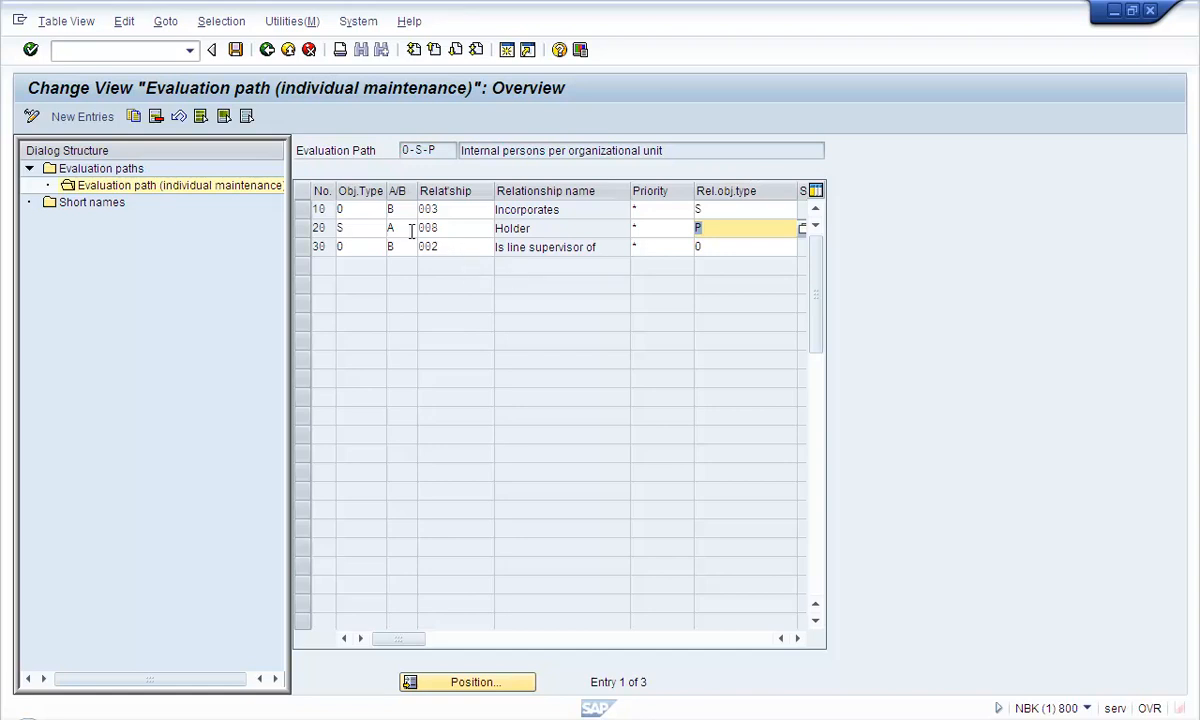
pyautogui.click(352, 209)
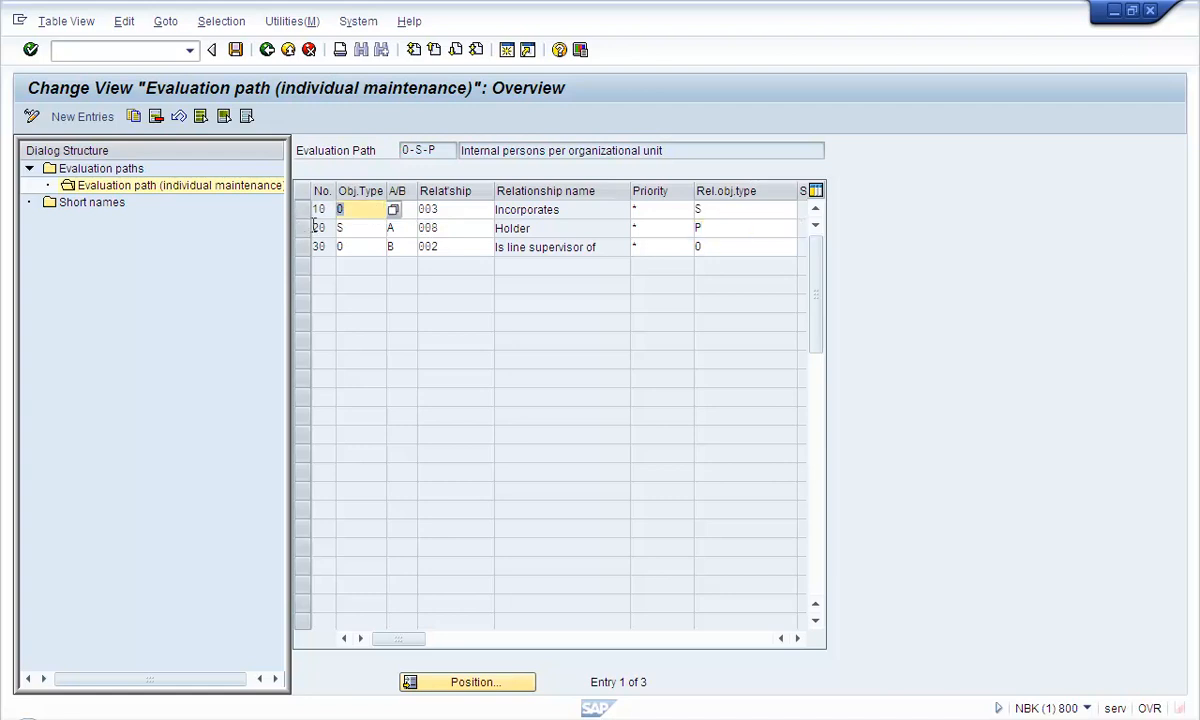